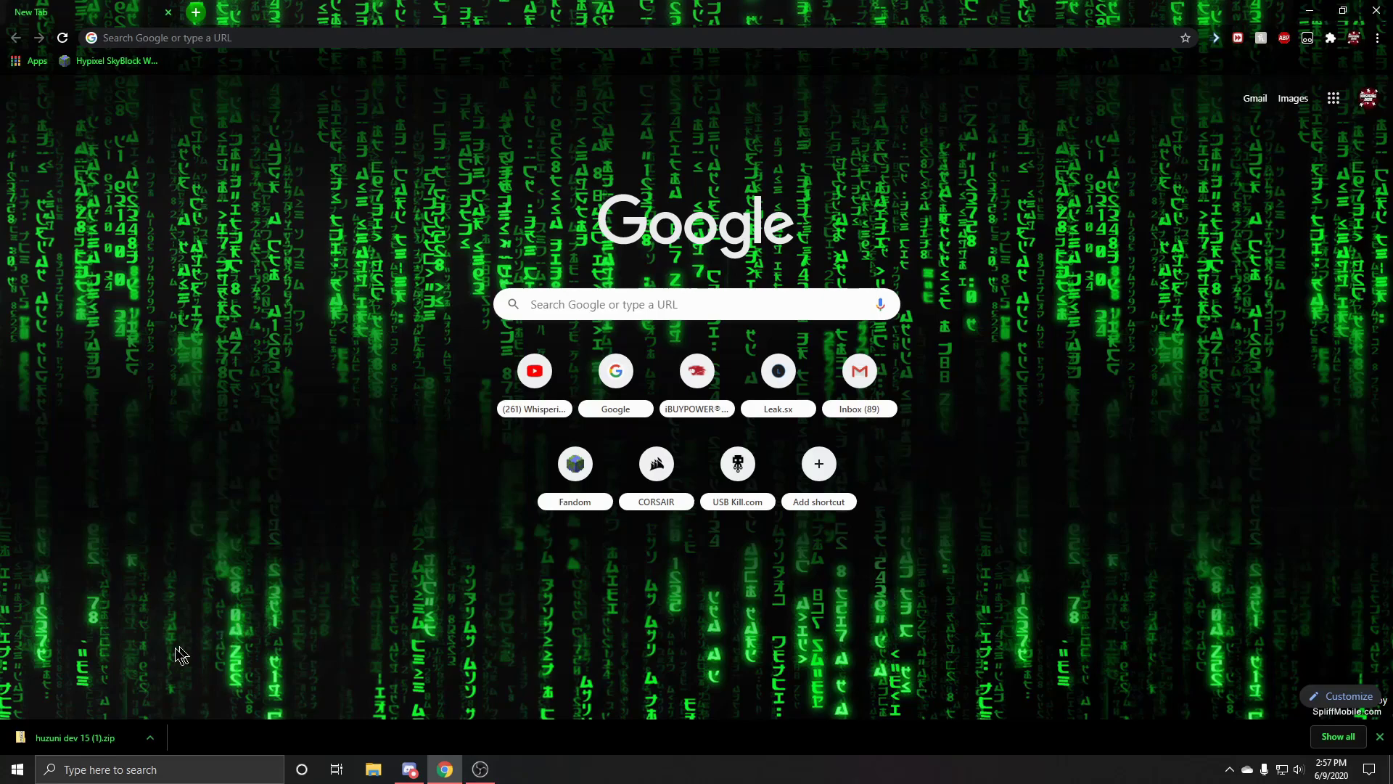
Step: Save the downloaded huzuni zip to the desktop and extract it there with 7-Zip Extract Here
left_click_drag(53, 728, 595, 336)
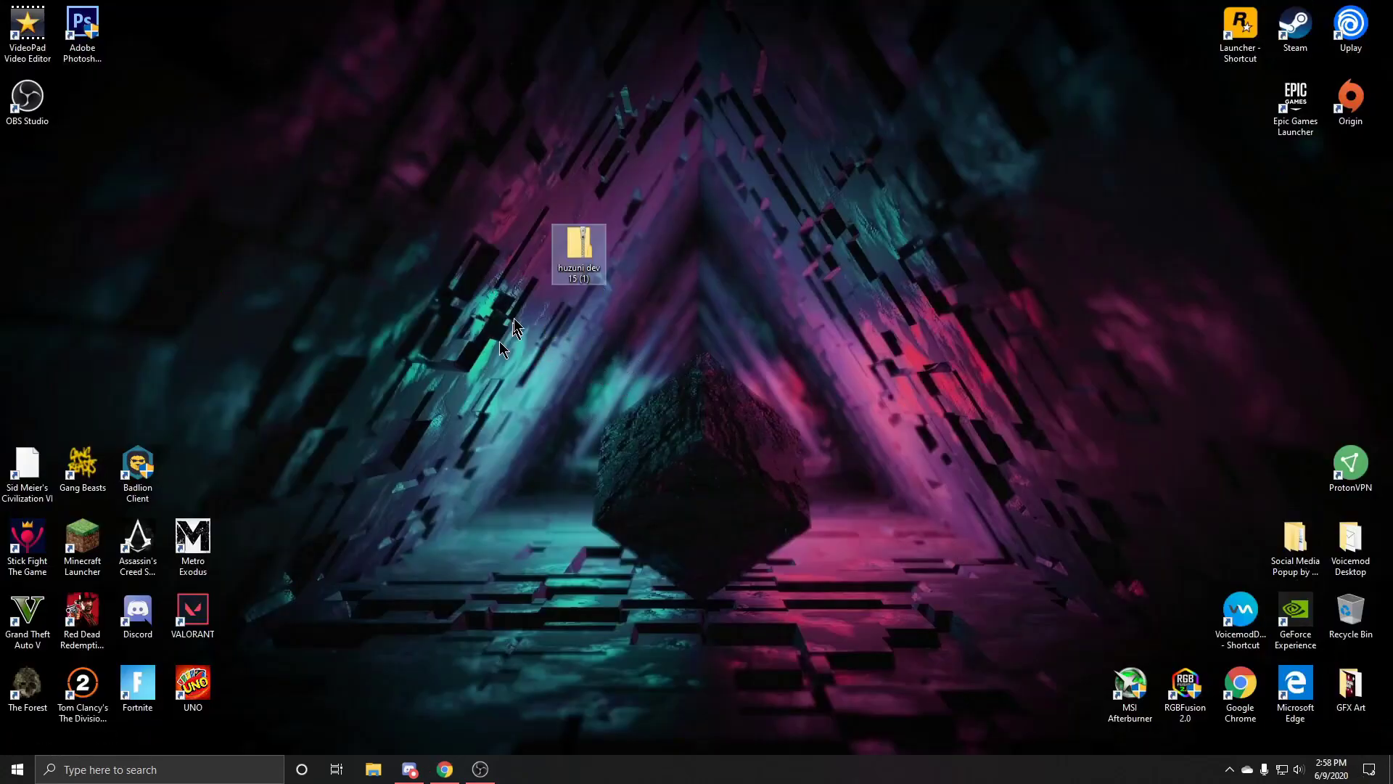
right_click(582, 272)
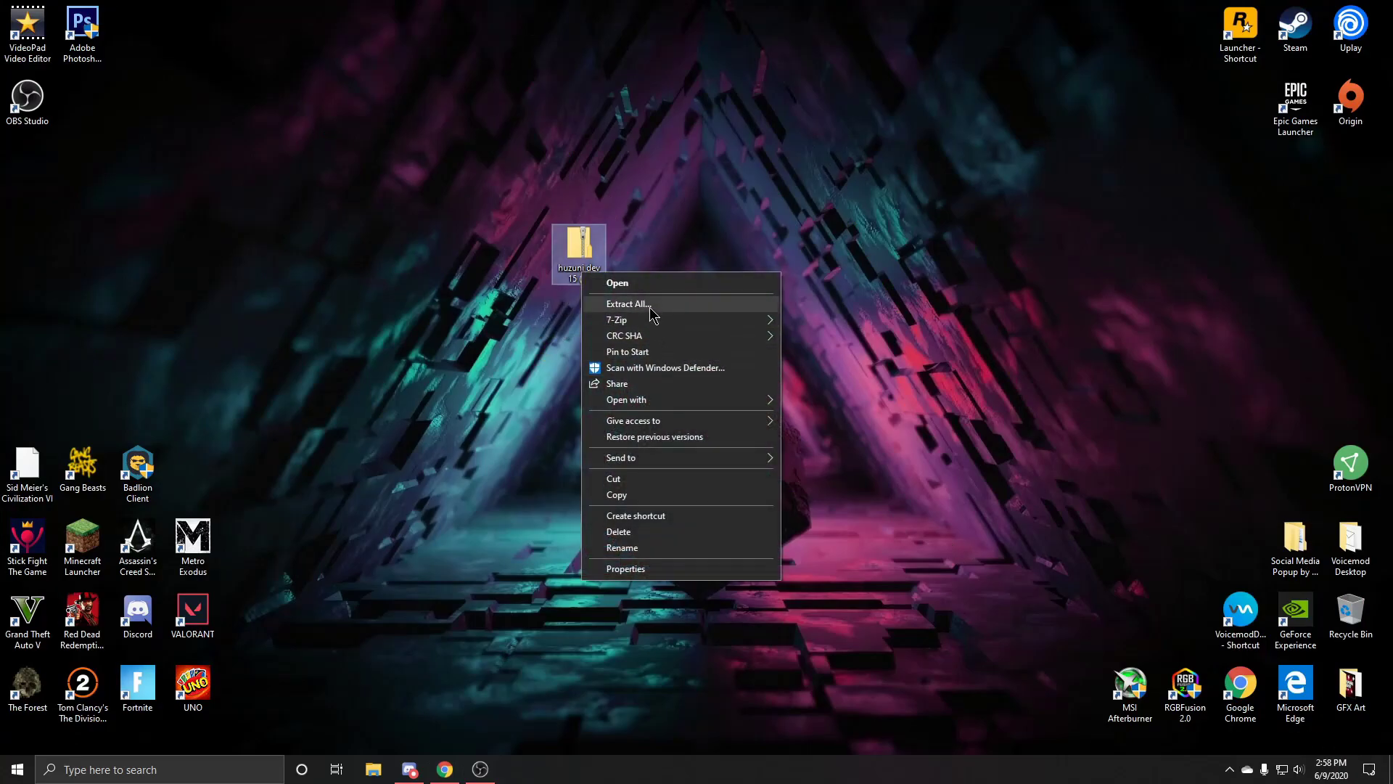
mouse_move(656, 323)
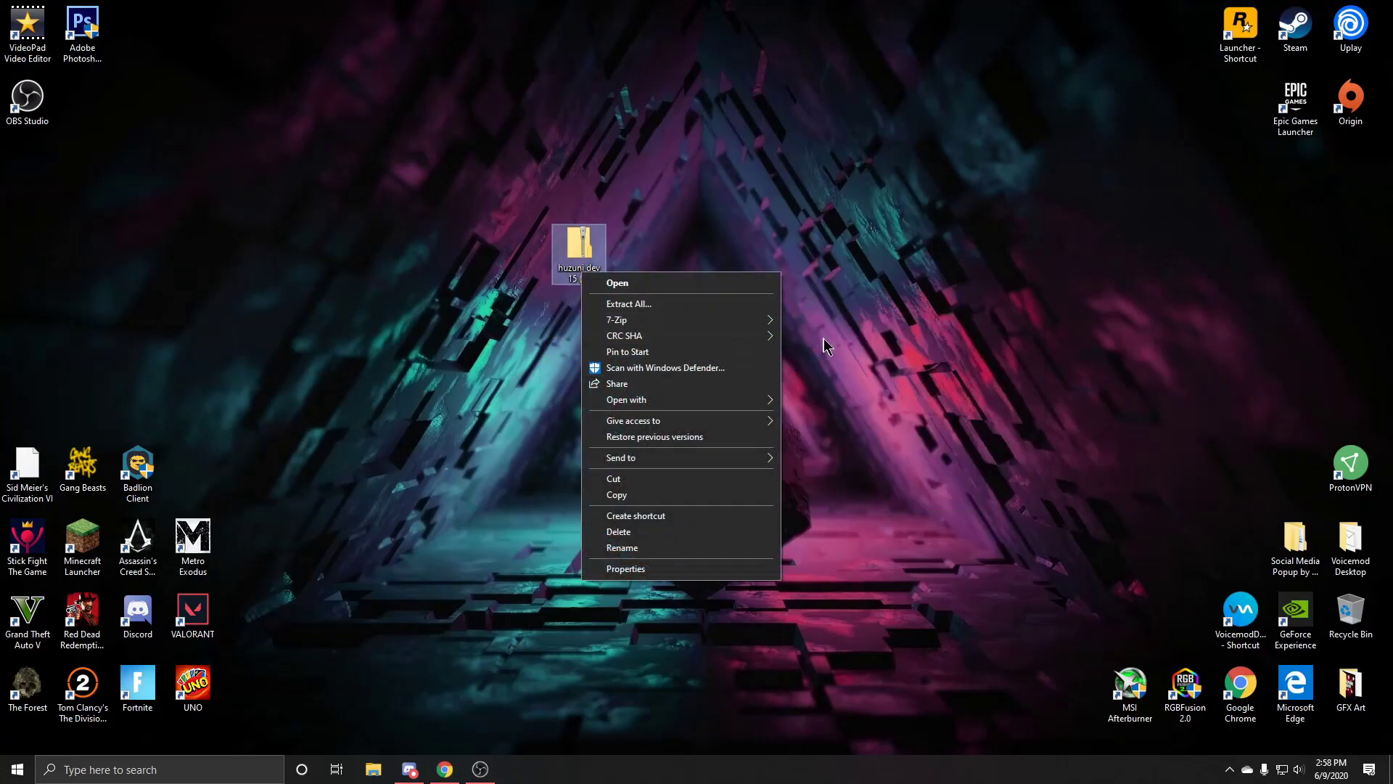
left_click(798, 369)
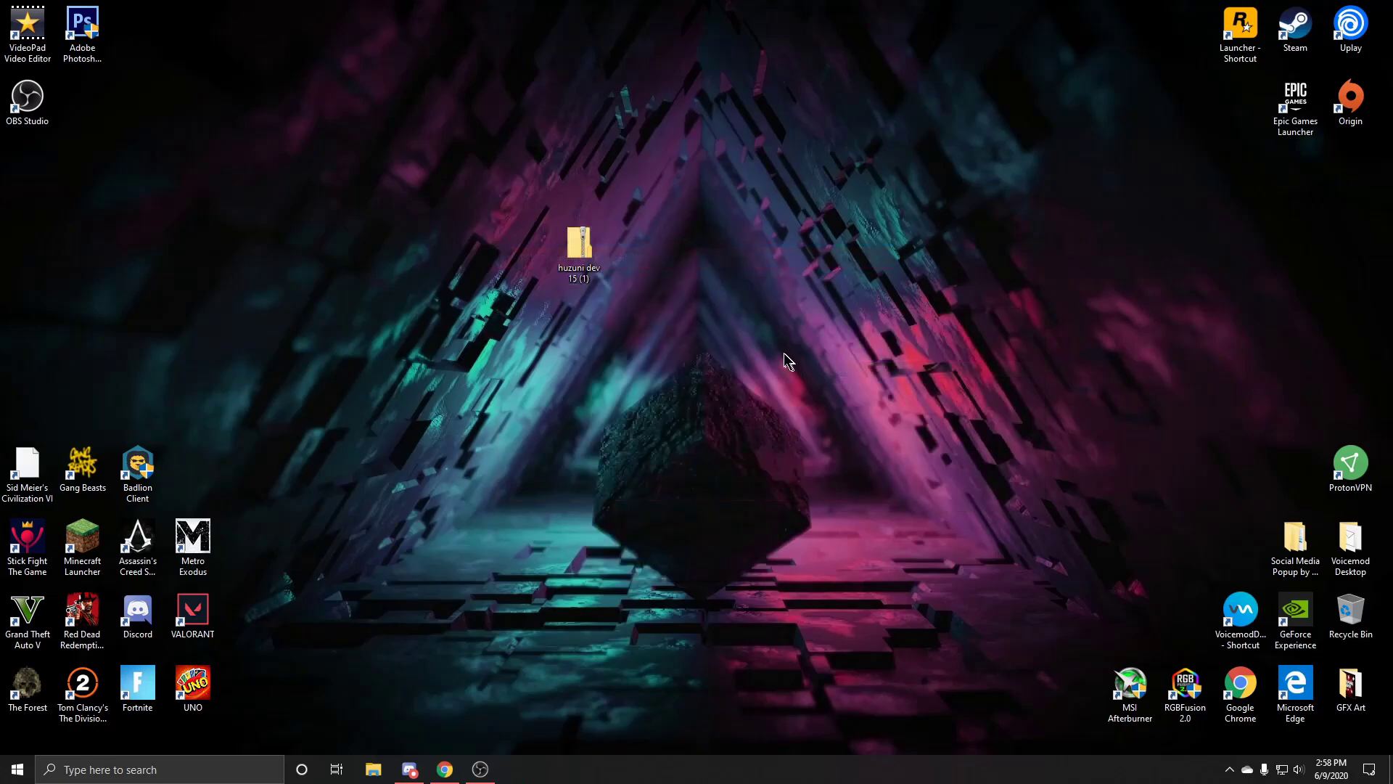
Step: Center the extracted huzuni folder on the desktop and check its jar and JSON files
left_click_drag(26, 174, 685, 347)
double_click(690, 323)
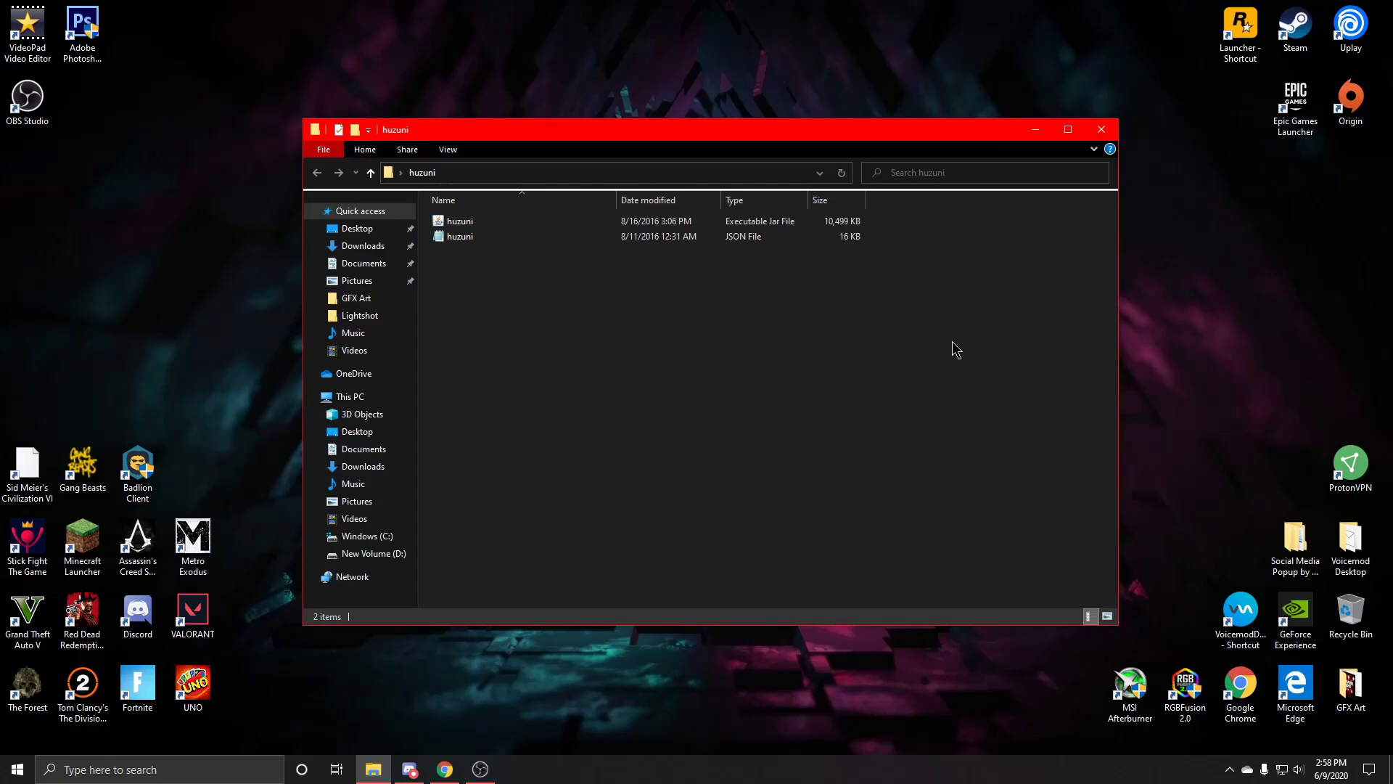
left_click(1095, 131)
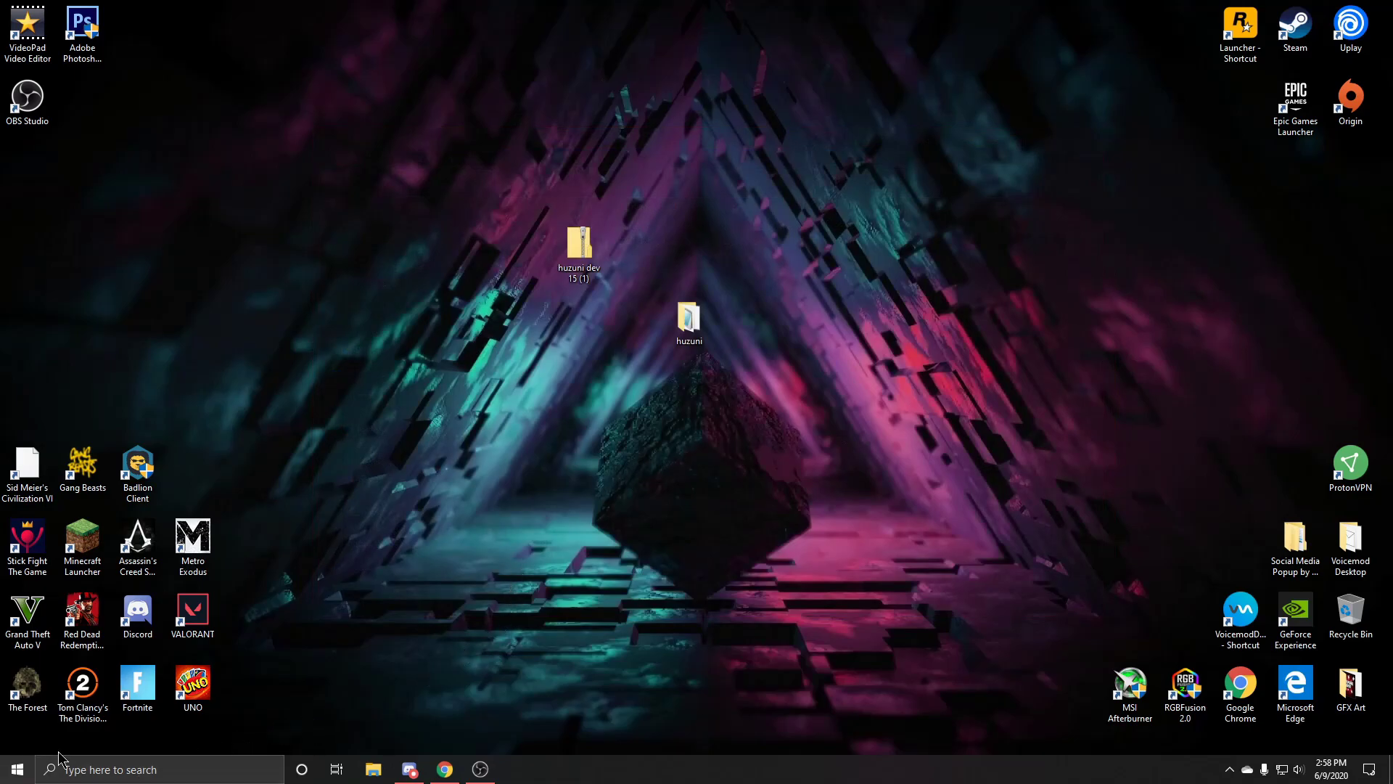
Step: Open the Run app from a Windows search for 'run', ready for the %appdata%\.minecraft\ path
left_click(109, 767)
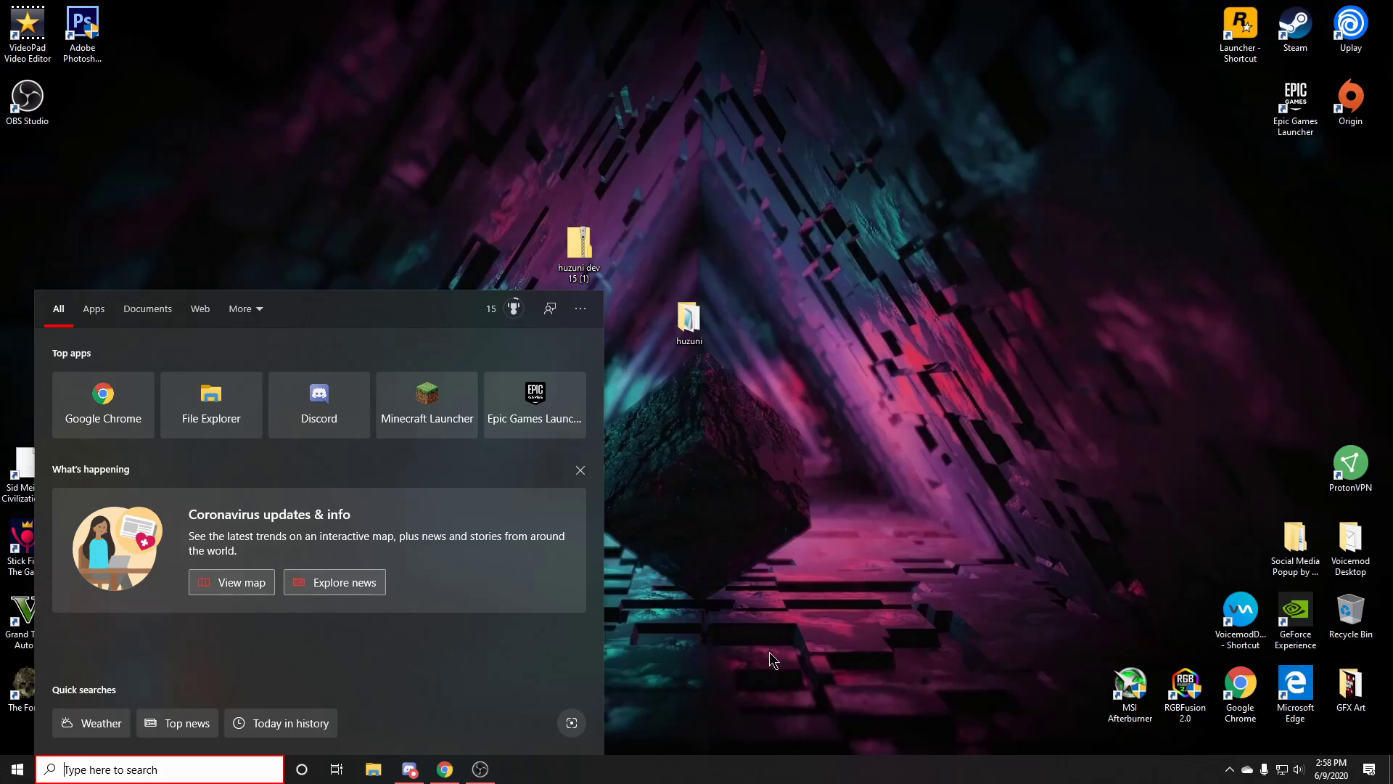
type("run")
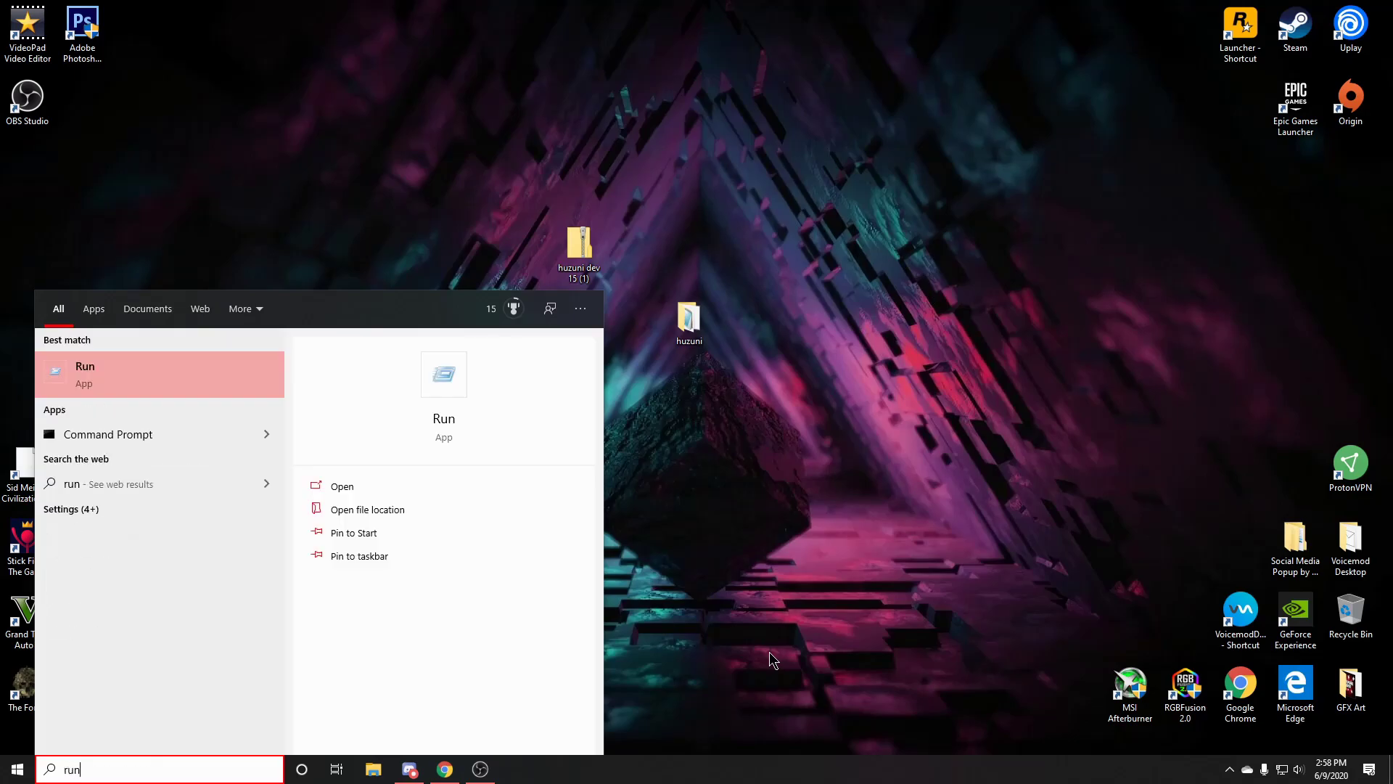
left_click(162, 385)
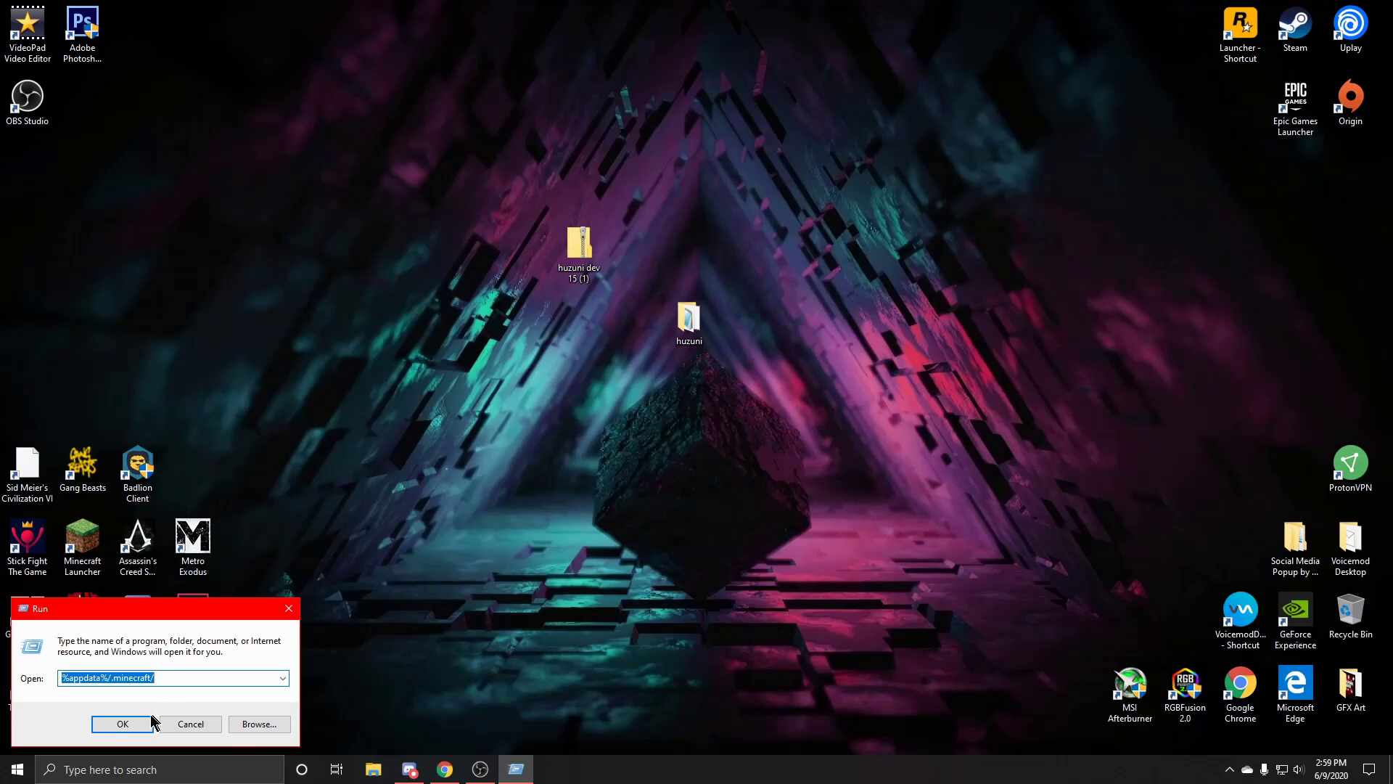
Step: Open .minecraft from the Run path and browse its versions folder (1.12.2, 1.15.2, 20w22a)
left_click(123, 724)
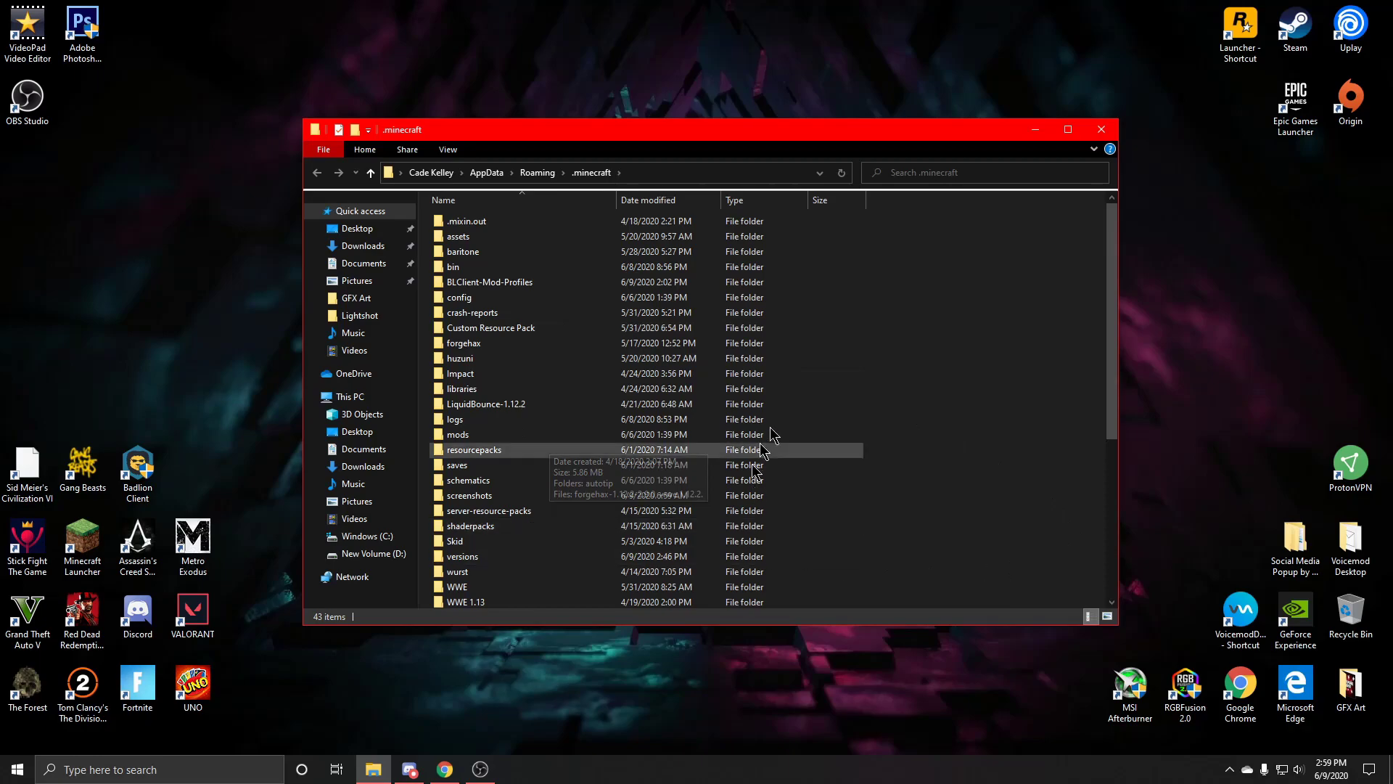
scroll(562, 508, "down", 1)
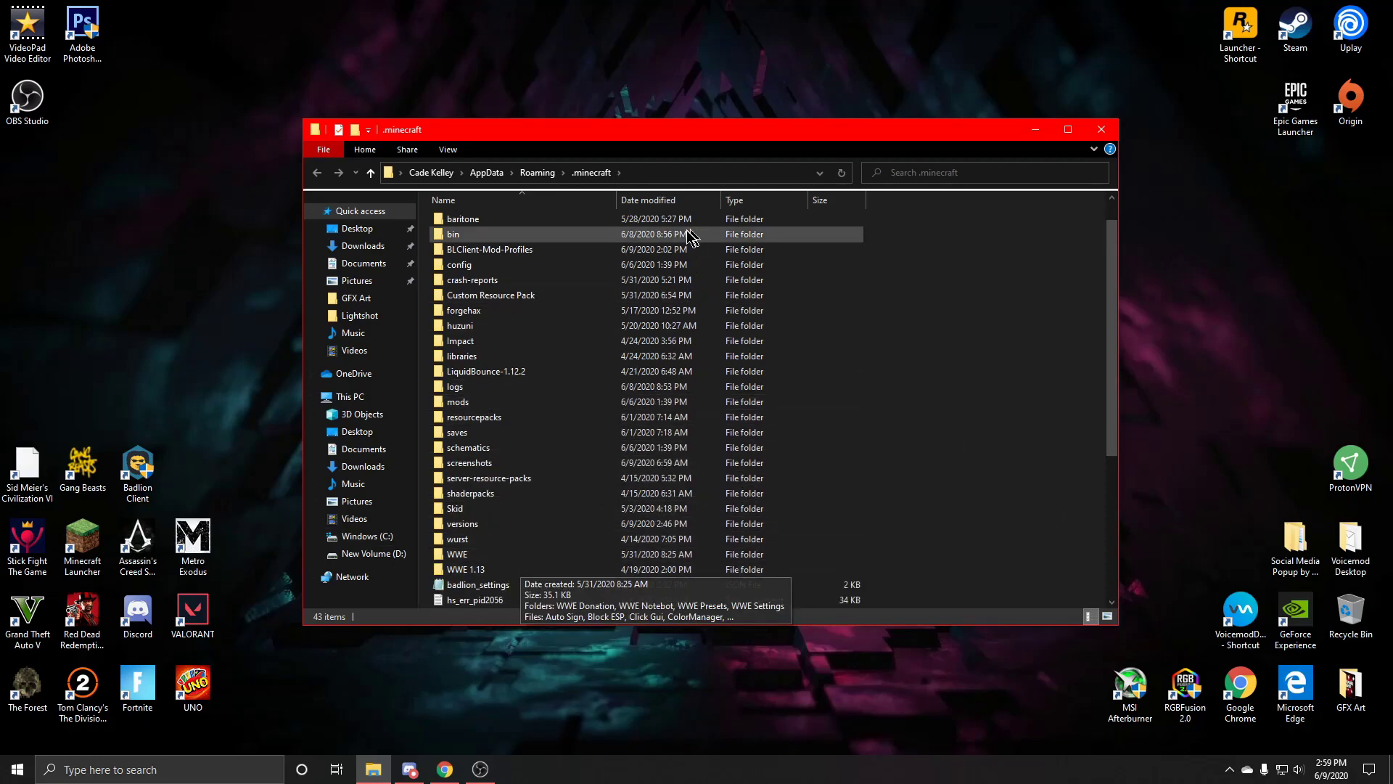
scroll(689, 236, "up", 1)
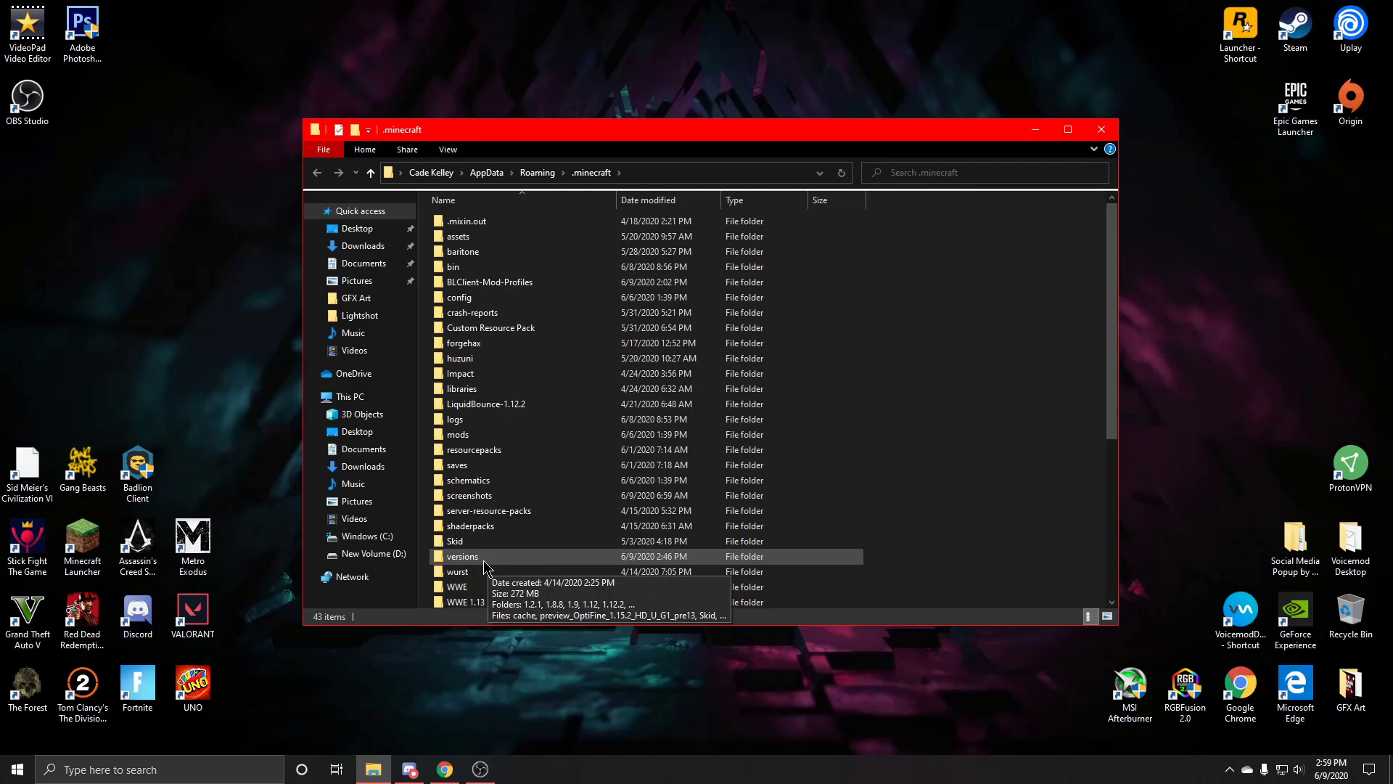
double_click(485, 564)
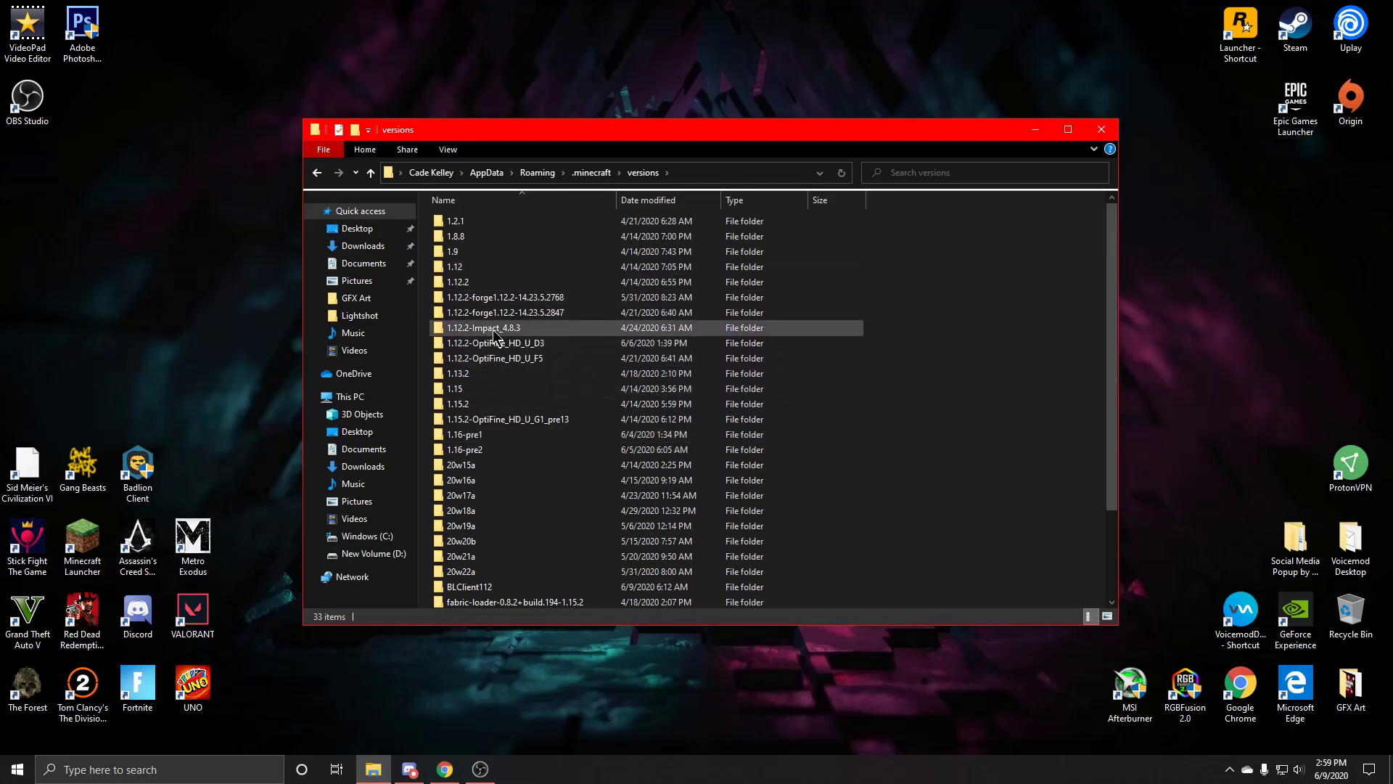
scroll(943, 359, "down", 1)
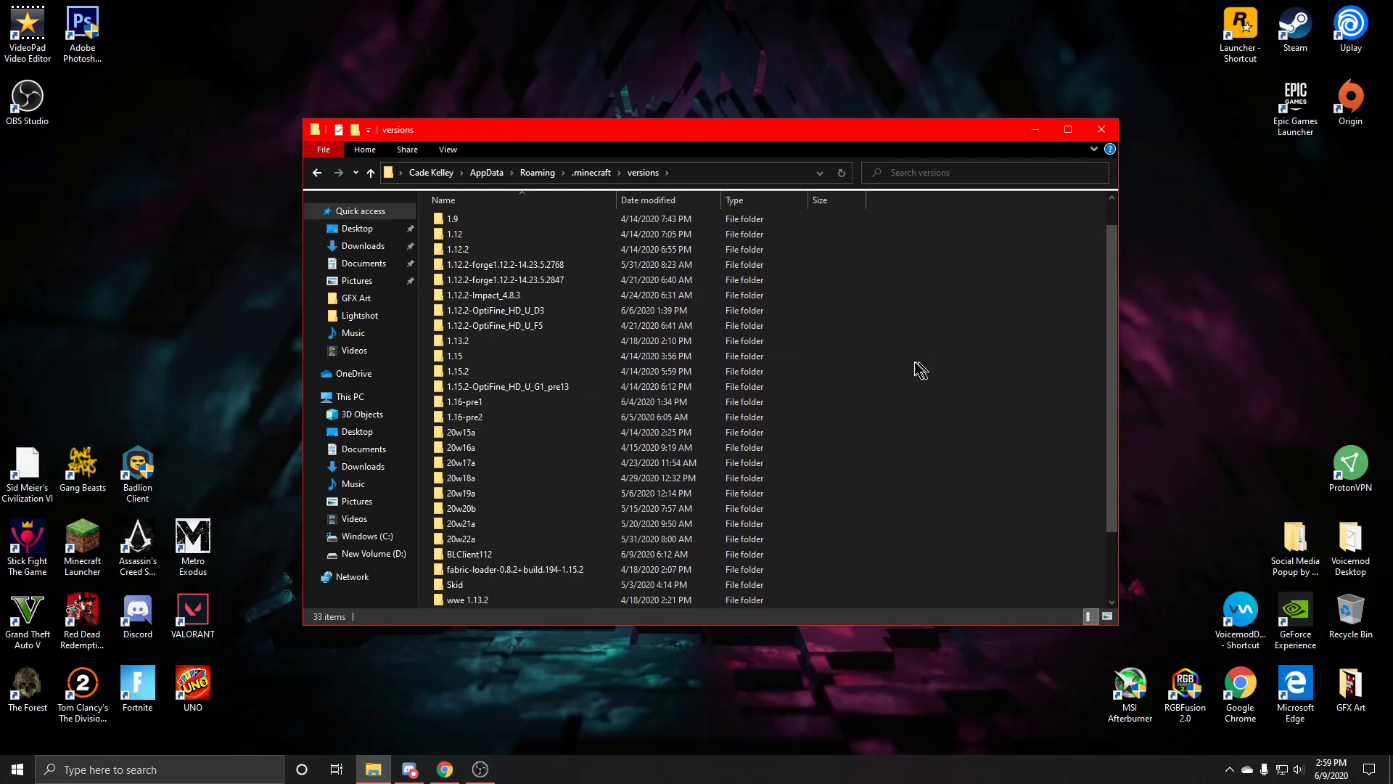
scroll(907, 435, "down", 2)
scroll(905, 439, "up", 2)
scroll(907, 441, "down", 2)
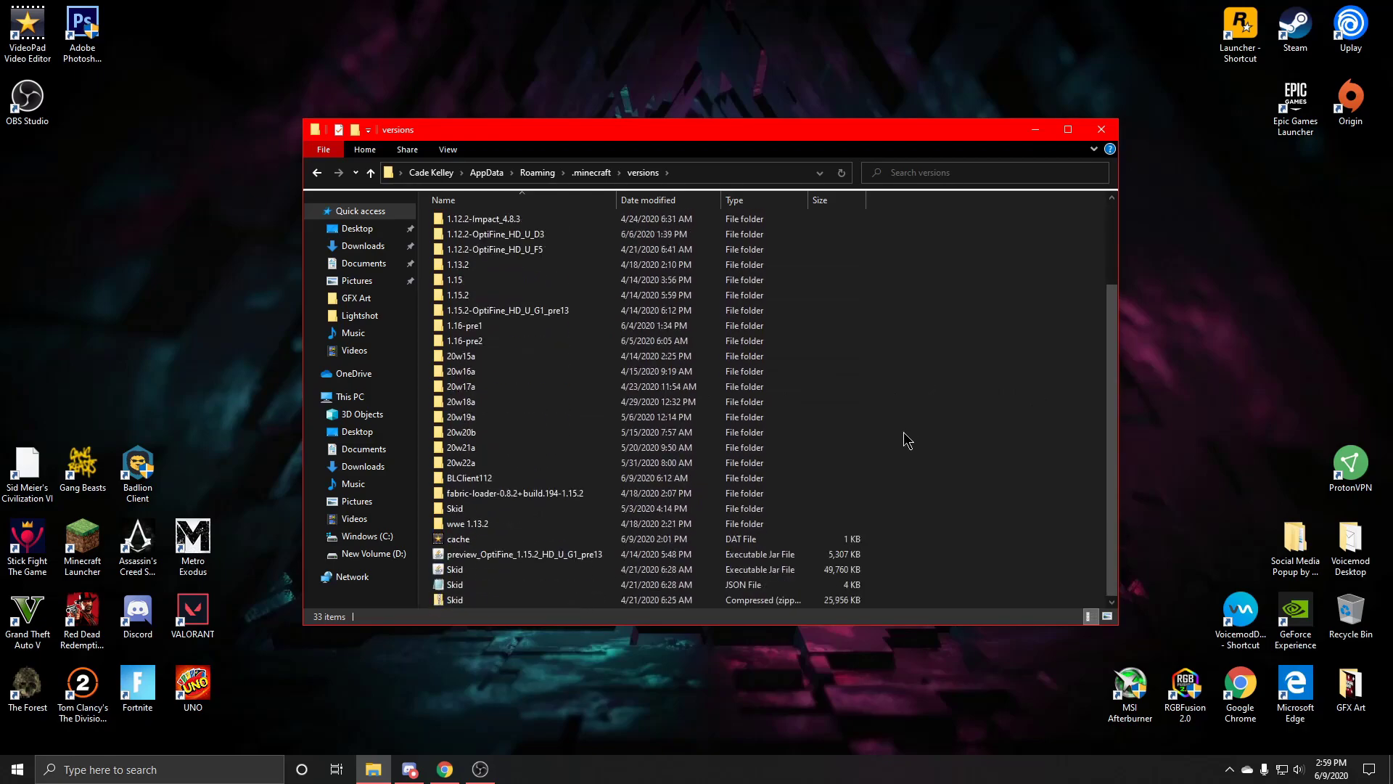
Step: Drag the huzuni desktop folder into .minecraft\versions, then close that Explorer window
left_click_drag(579, 136, 1074, 557)
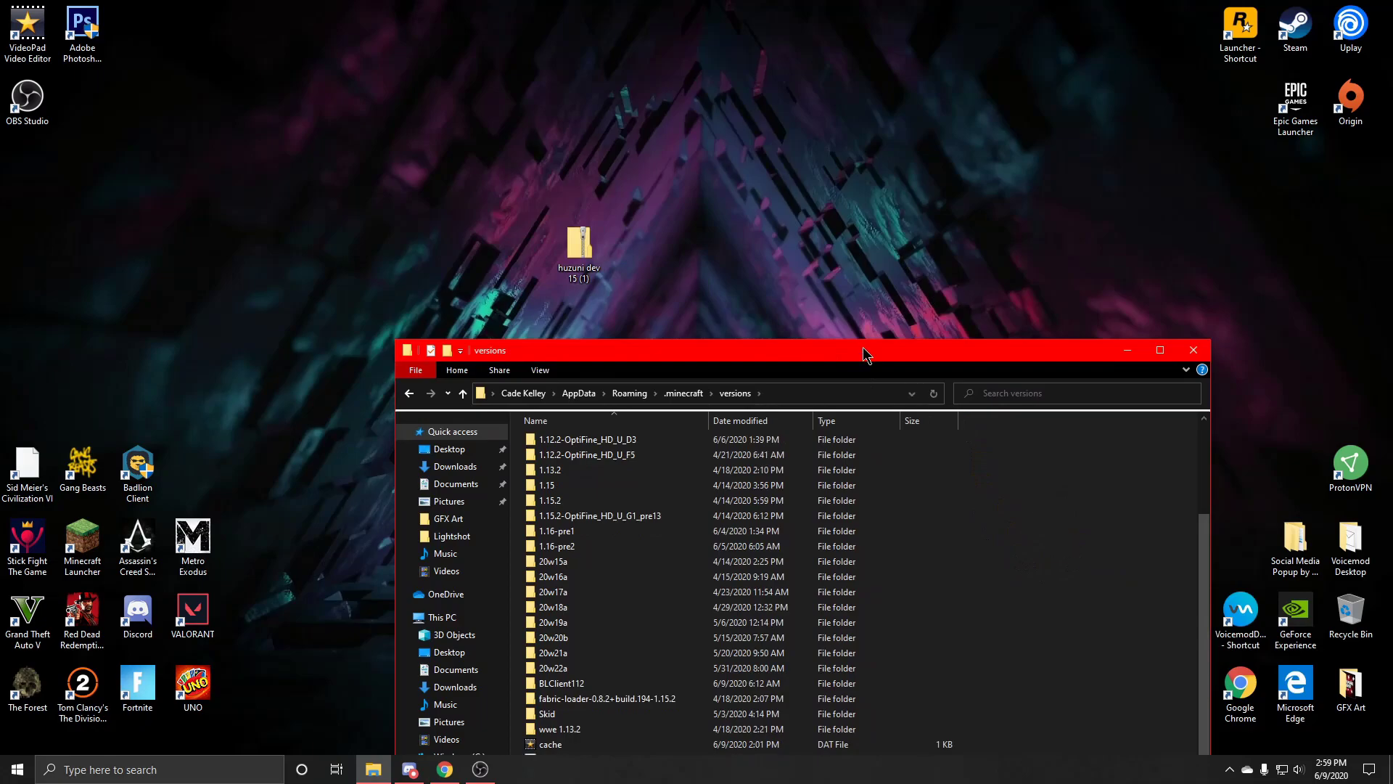
left_click_drag(863, 356, 828, 98)
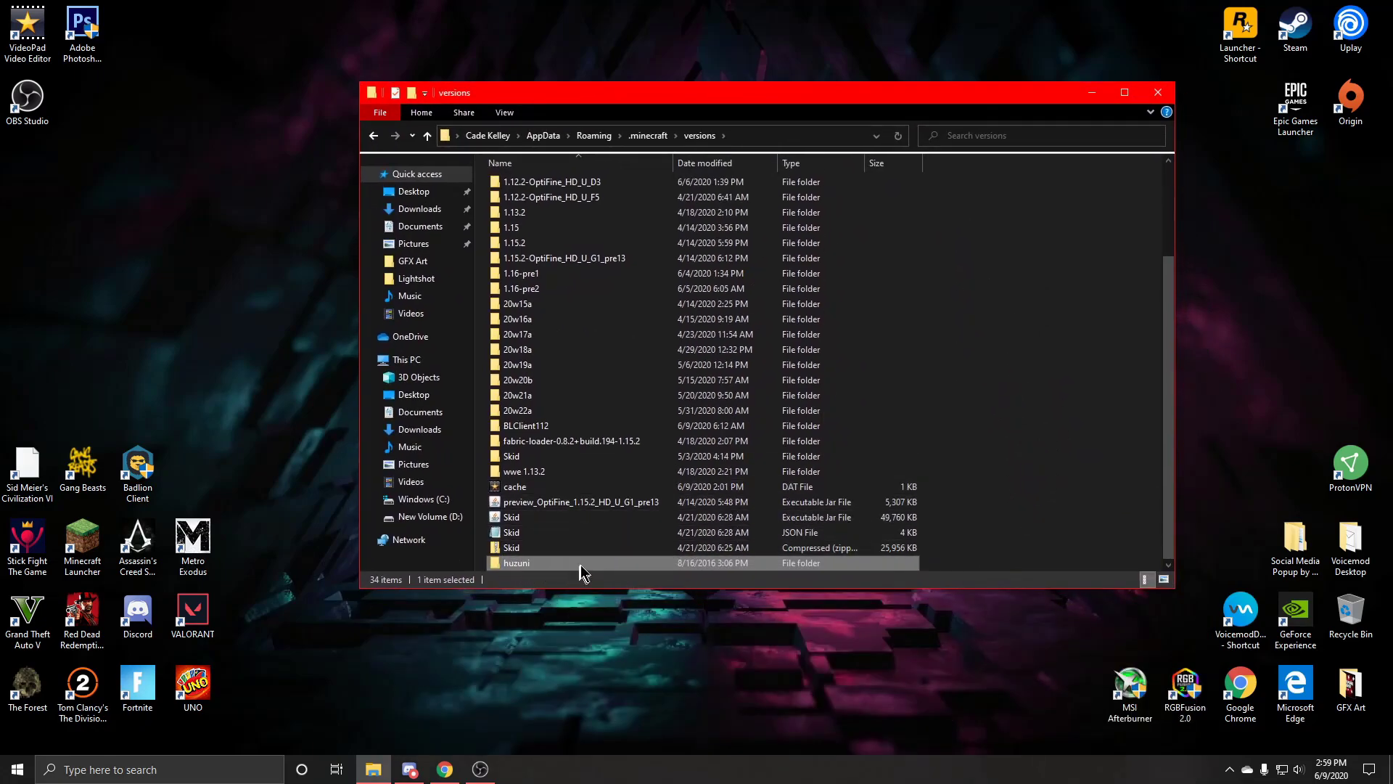
left_click(923, 653)
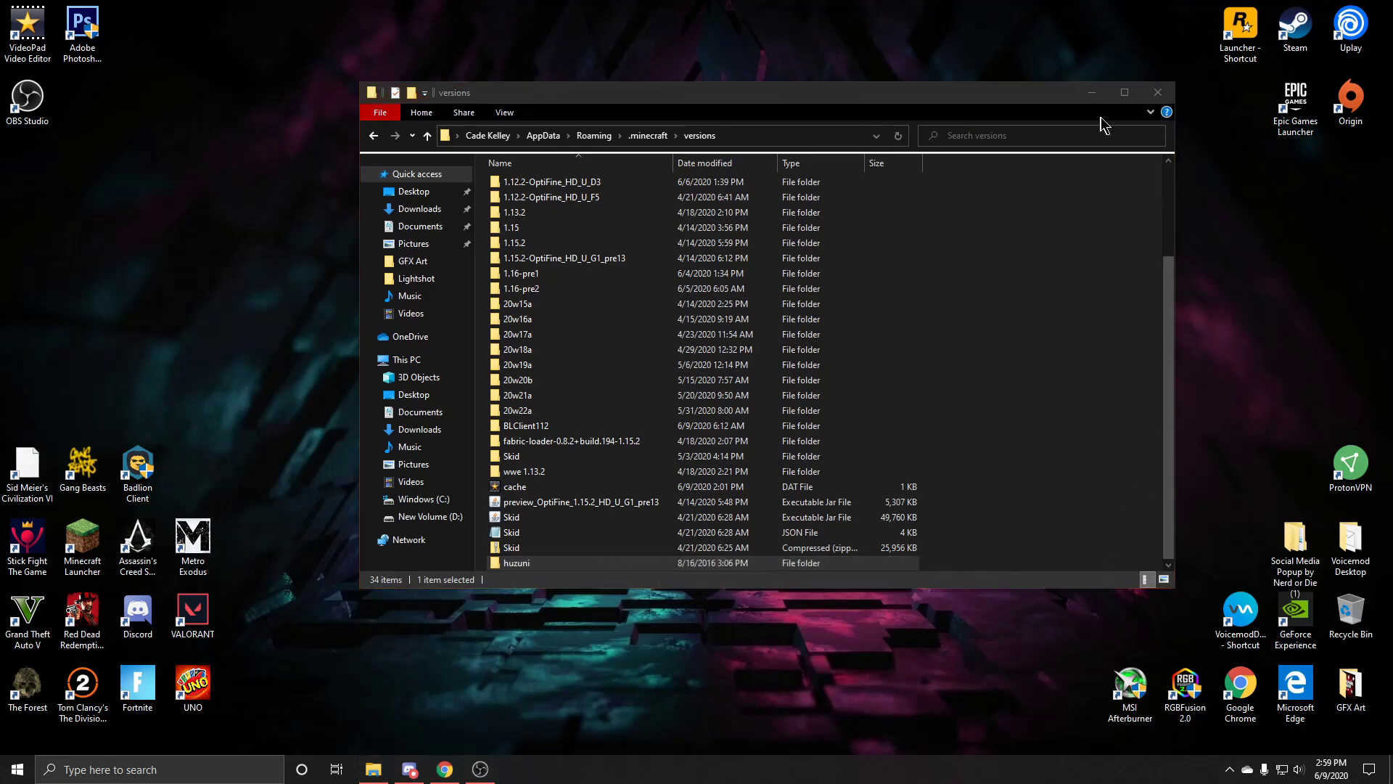
left_click(1157, 92)
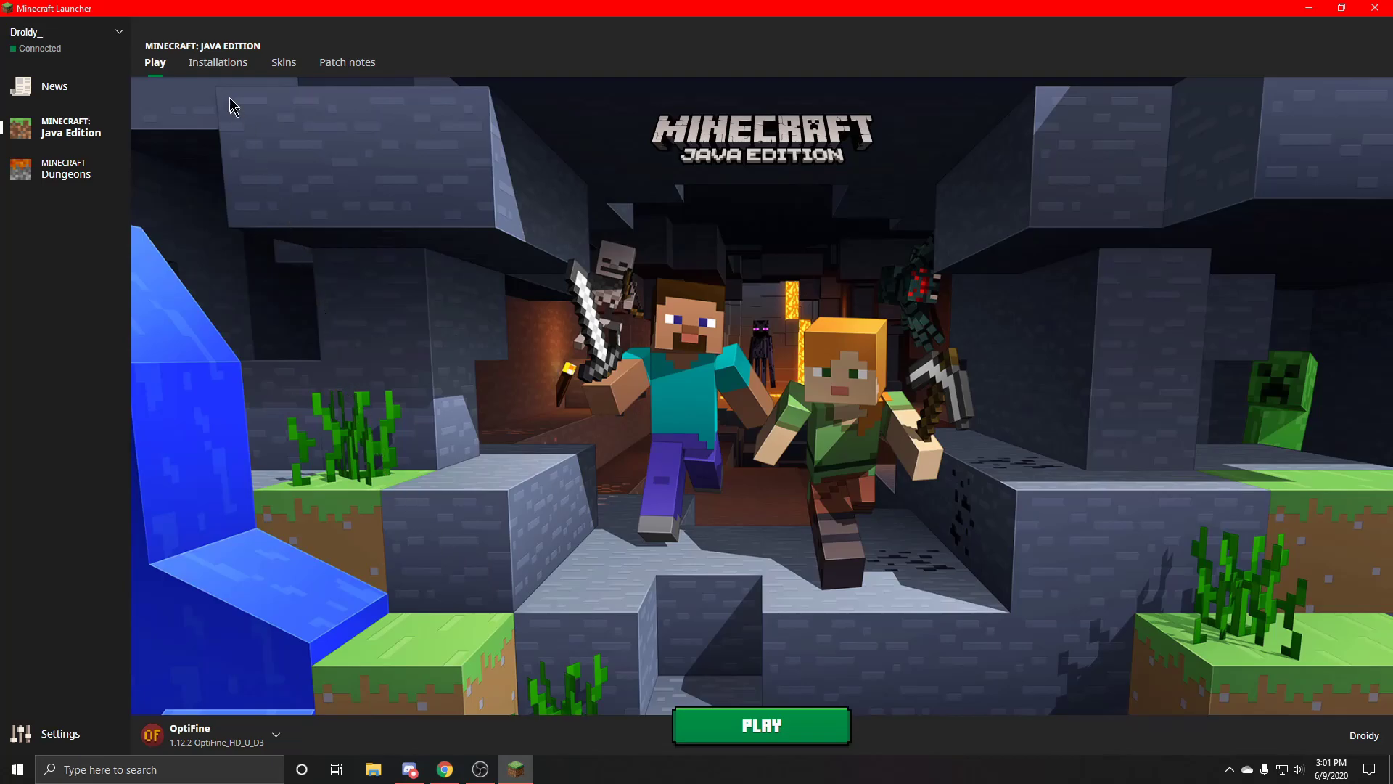
Step: Add a new installation on the Installations tab with version 'release huzuni' and create it
left_click(209, 72)
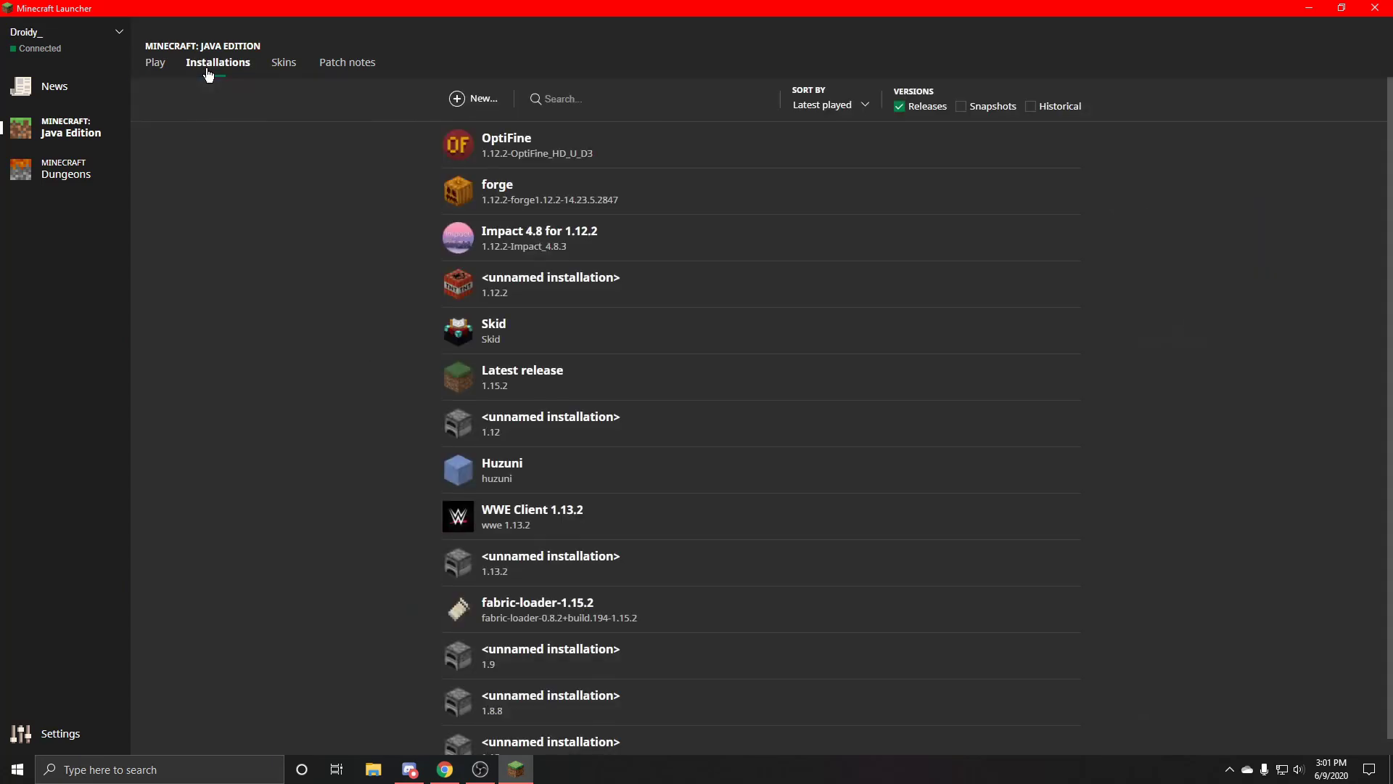
scroll(501, 493, "down", 1)
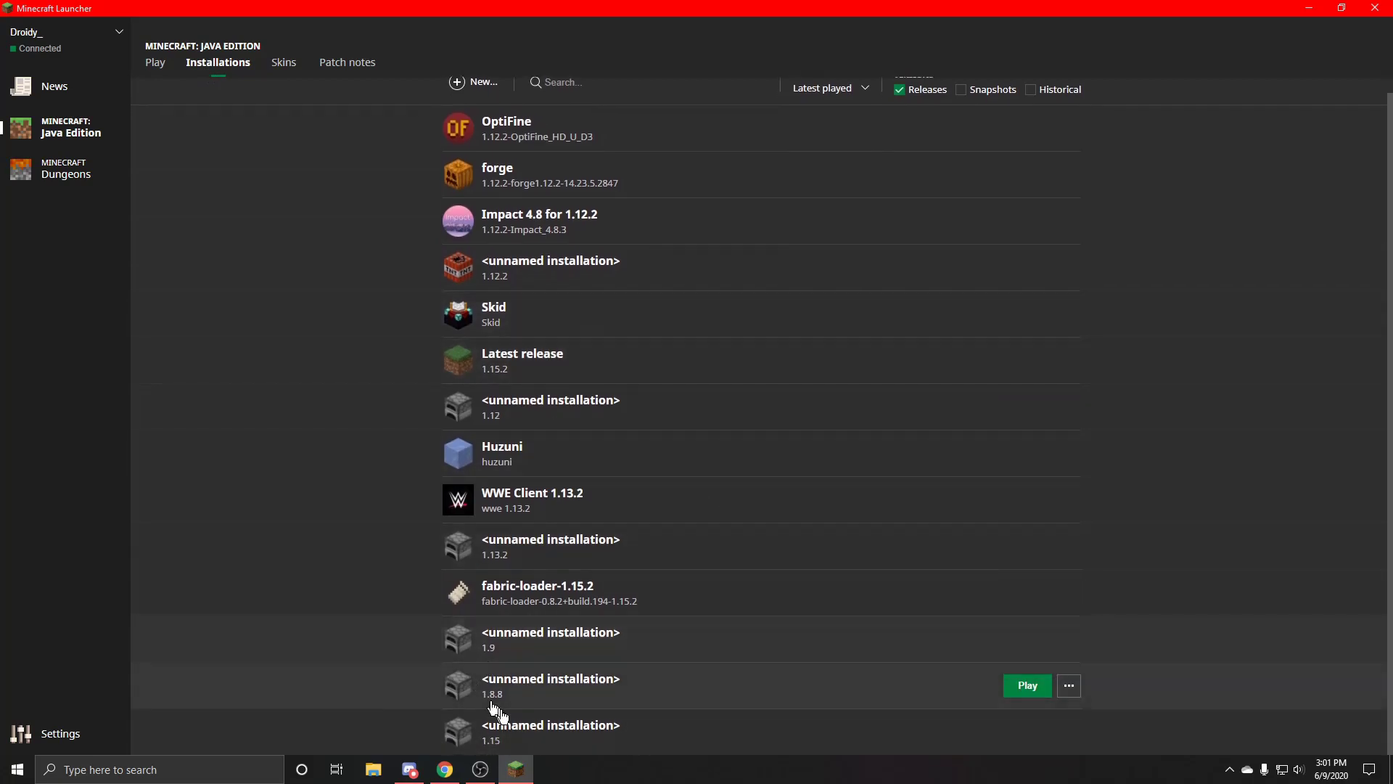
scroll(609, 283, "up", 1)
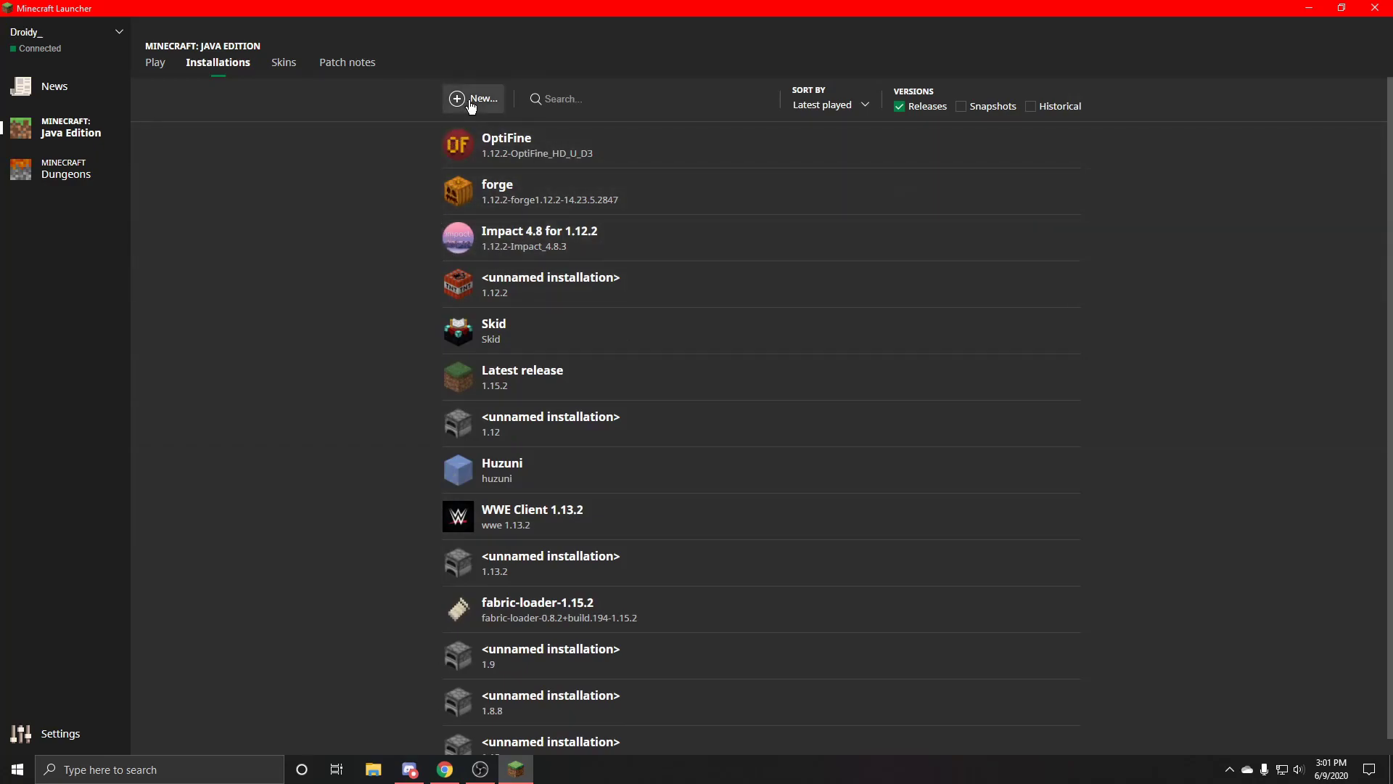
left_click(470, 103)
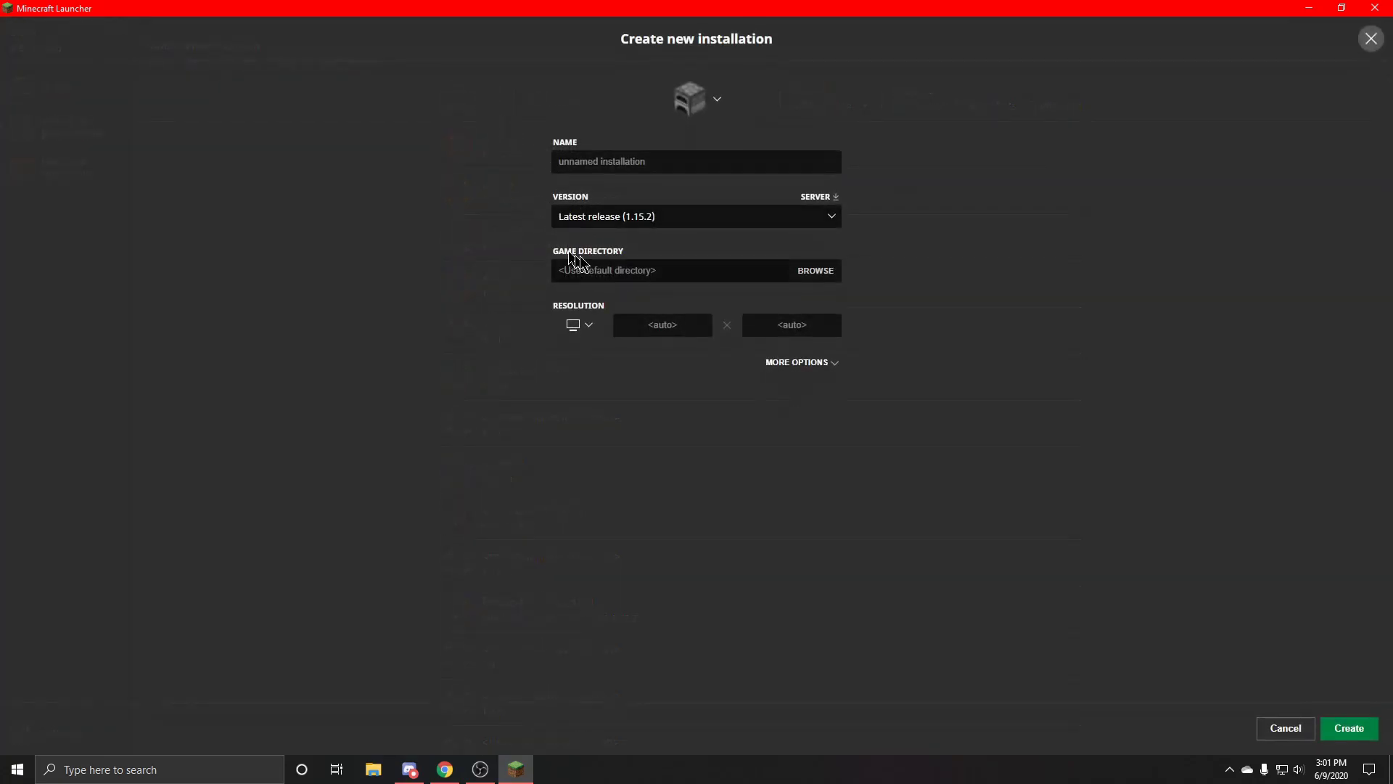
left_click(696, 102)
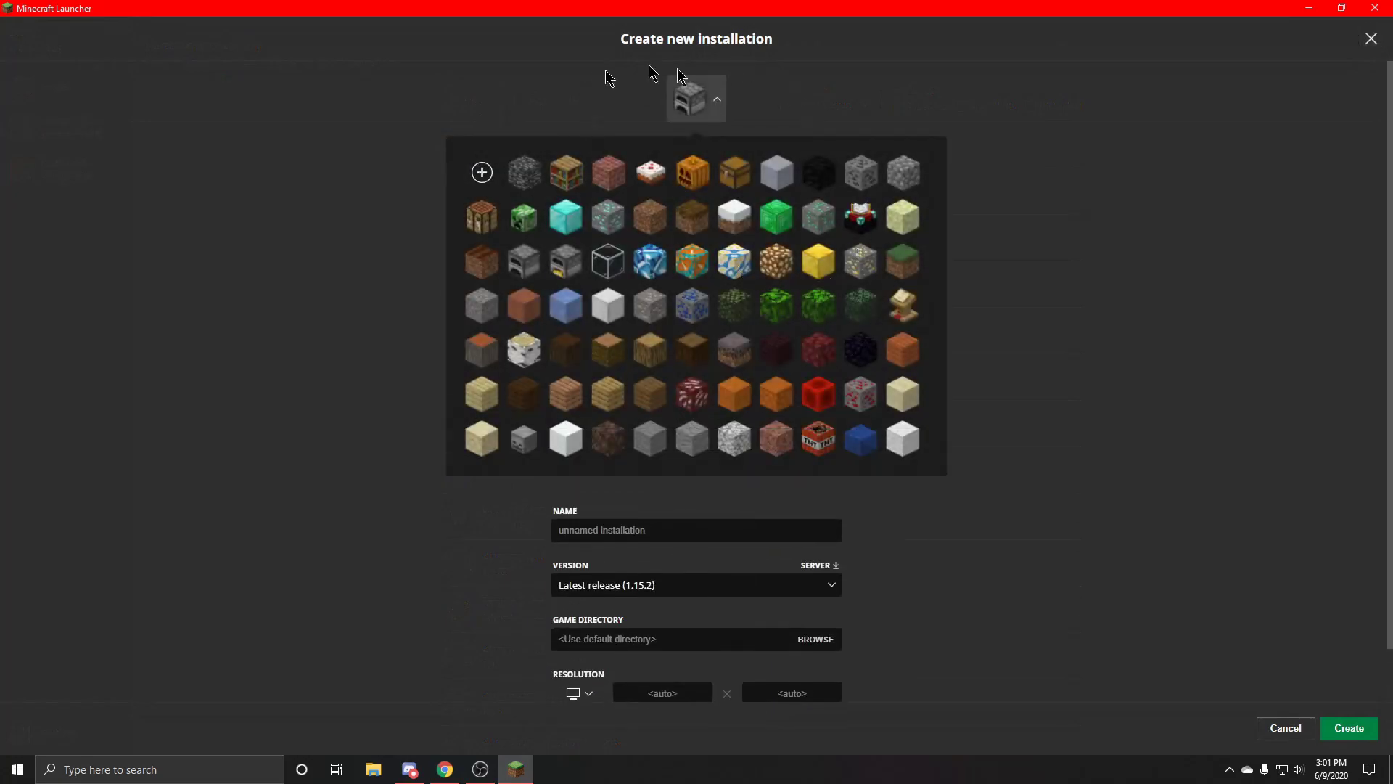
left_click(697, 102)
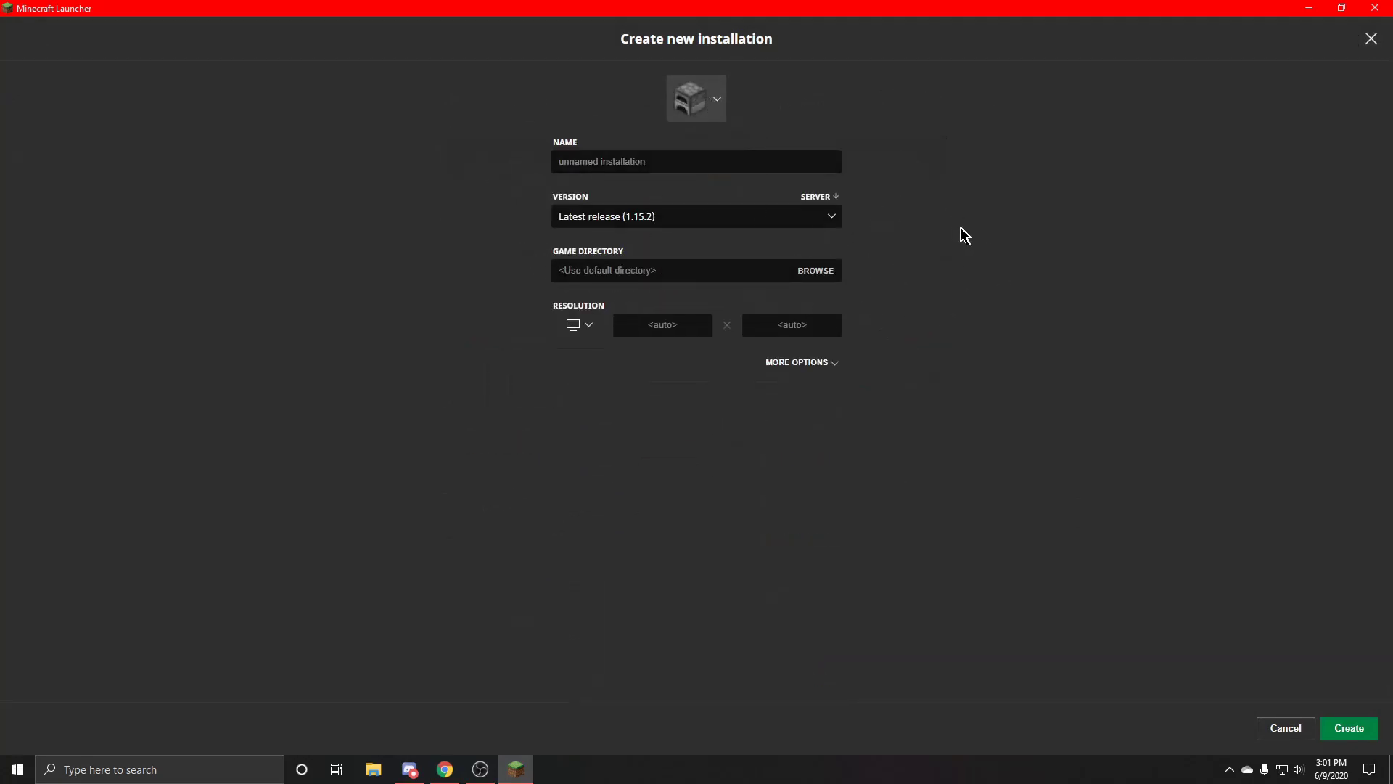
left_click(834, 219)
scroll(722, 325, "down", 5)
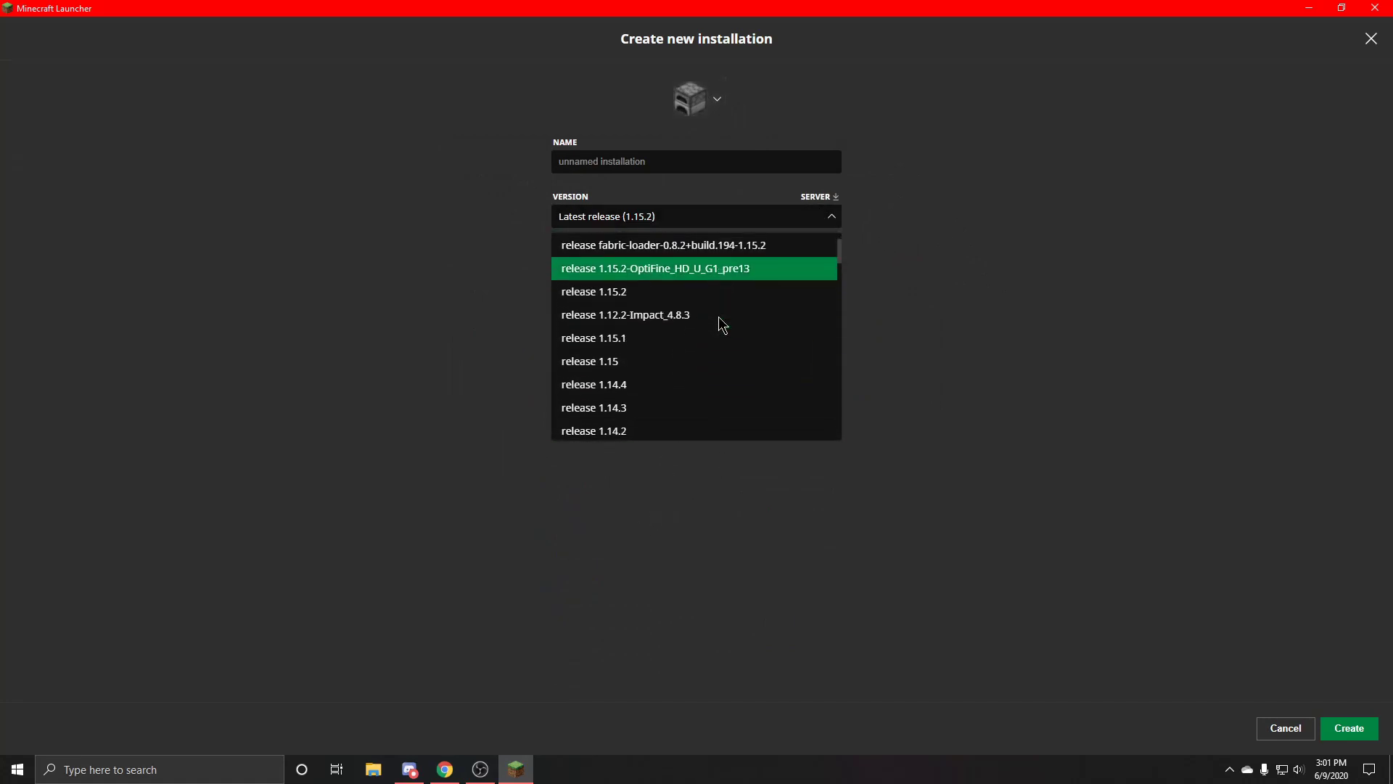
scroll(722, 324, "down", 4)
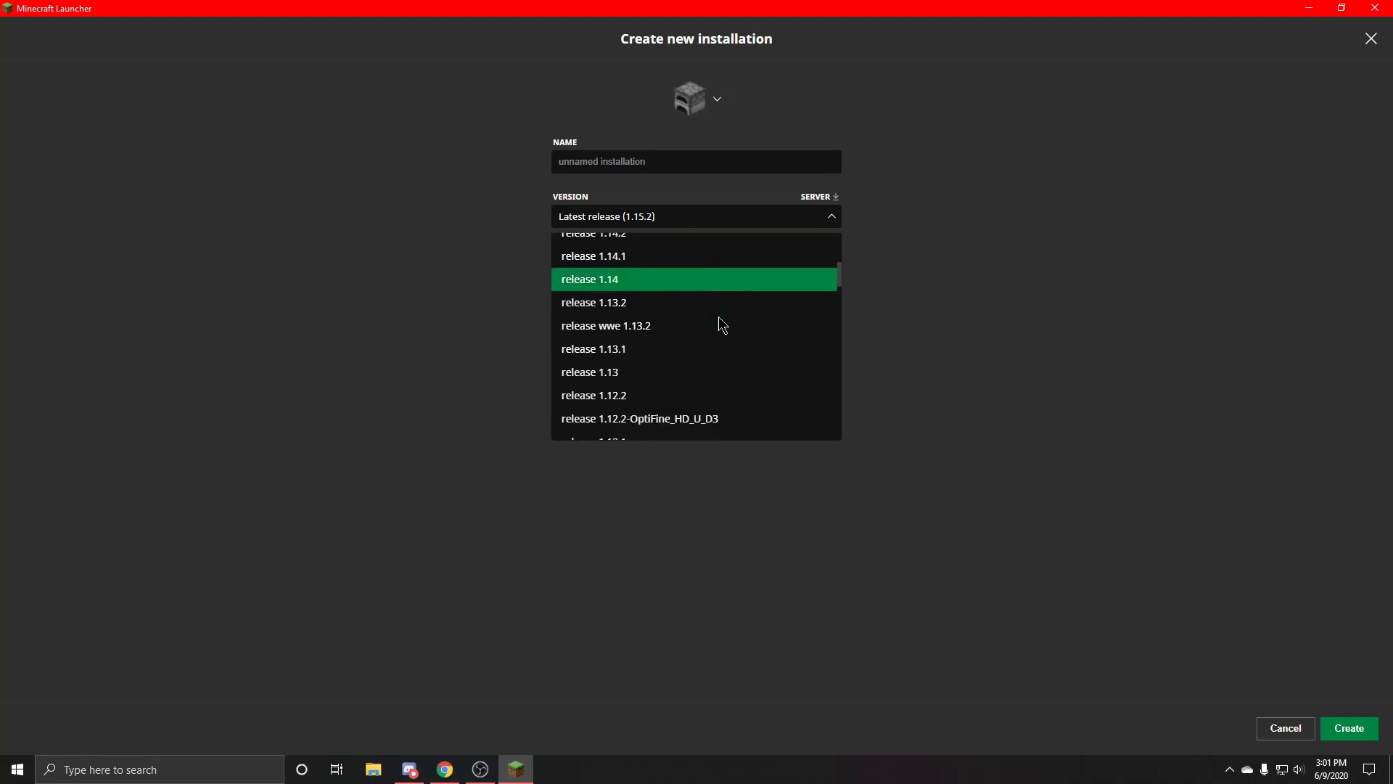
scroll(722, 324, "down", 7)
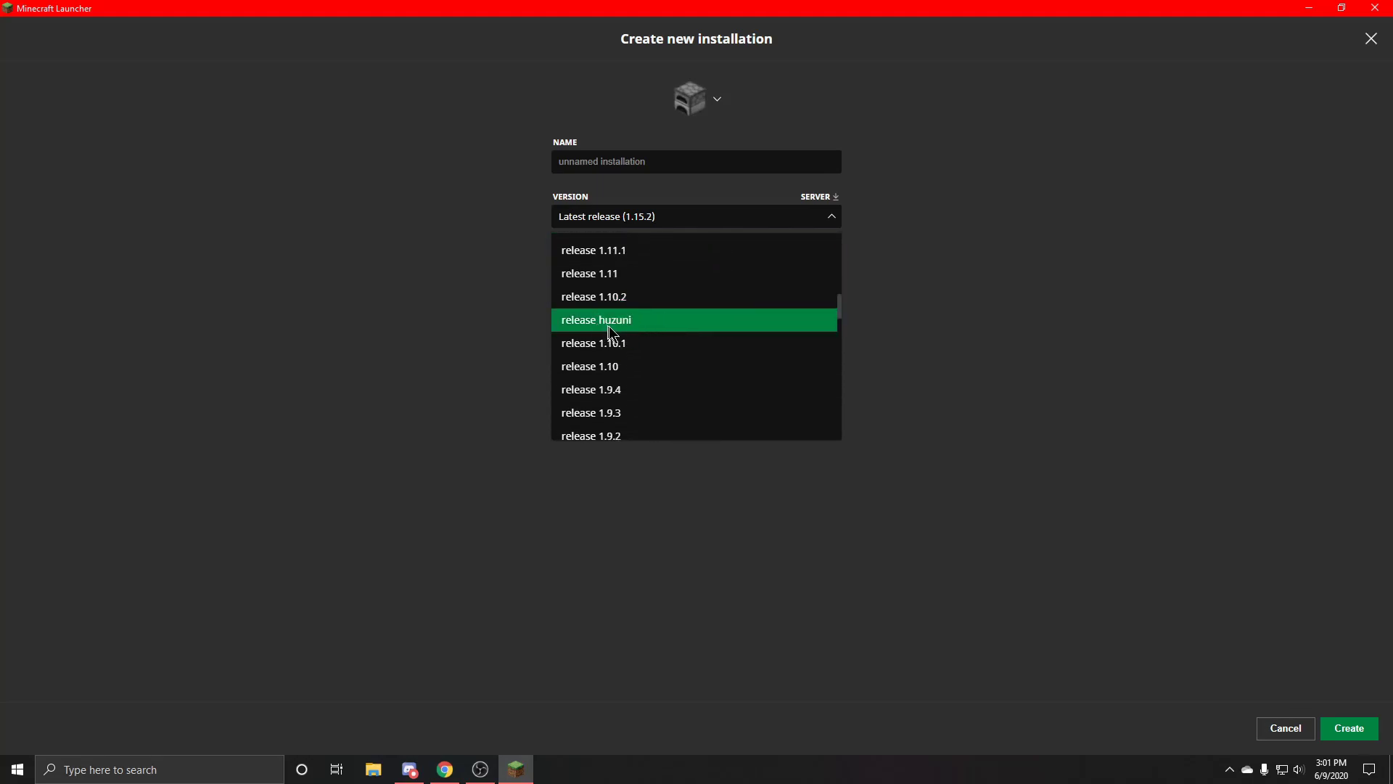
left_click(602, 320)
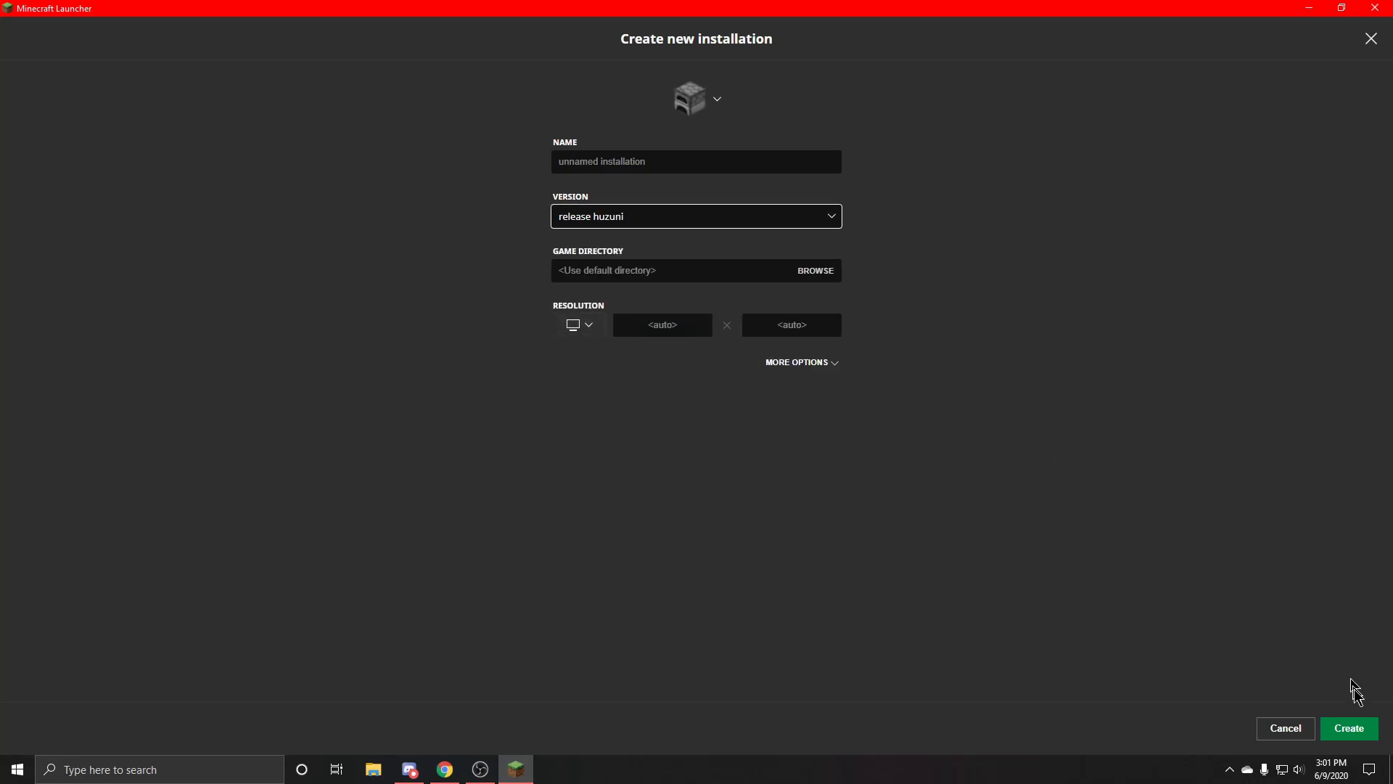
left_click(1350, 729)
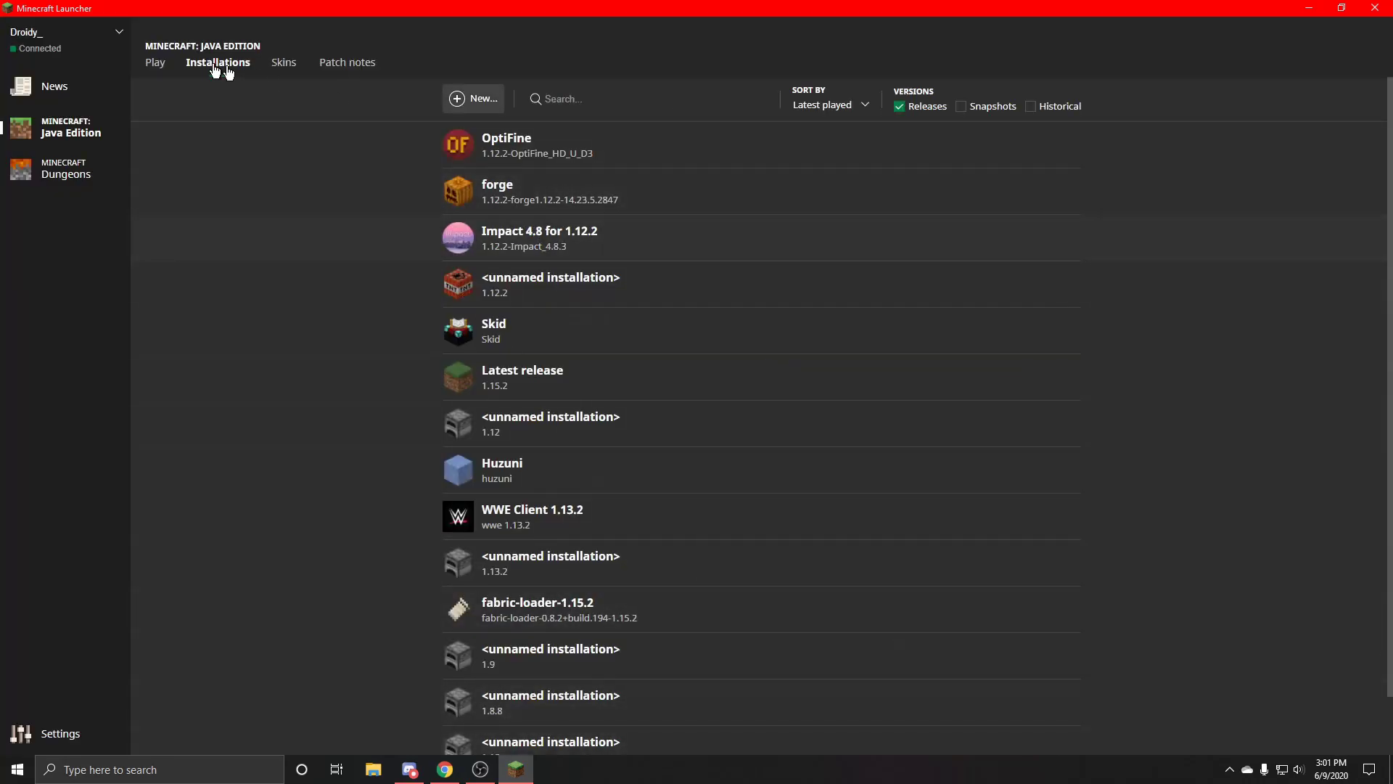
Step: On the Play page, choose '<unnamed installation> huzuni' in the installation selector beside PLAY
left_click(156, 63)
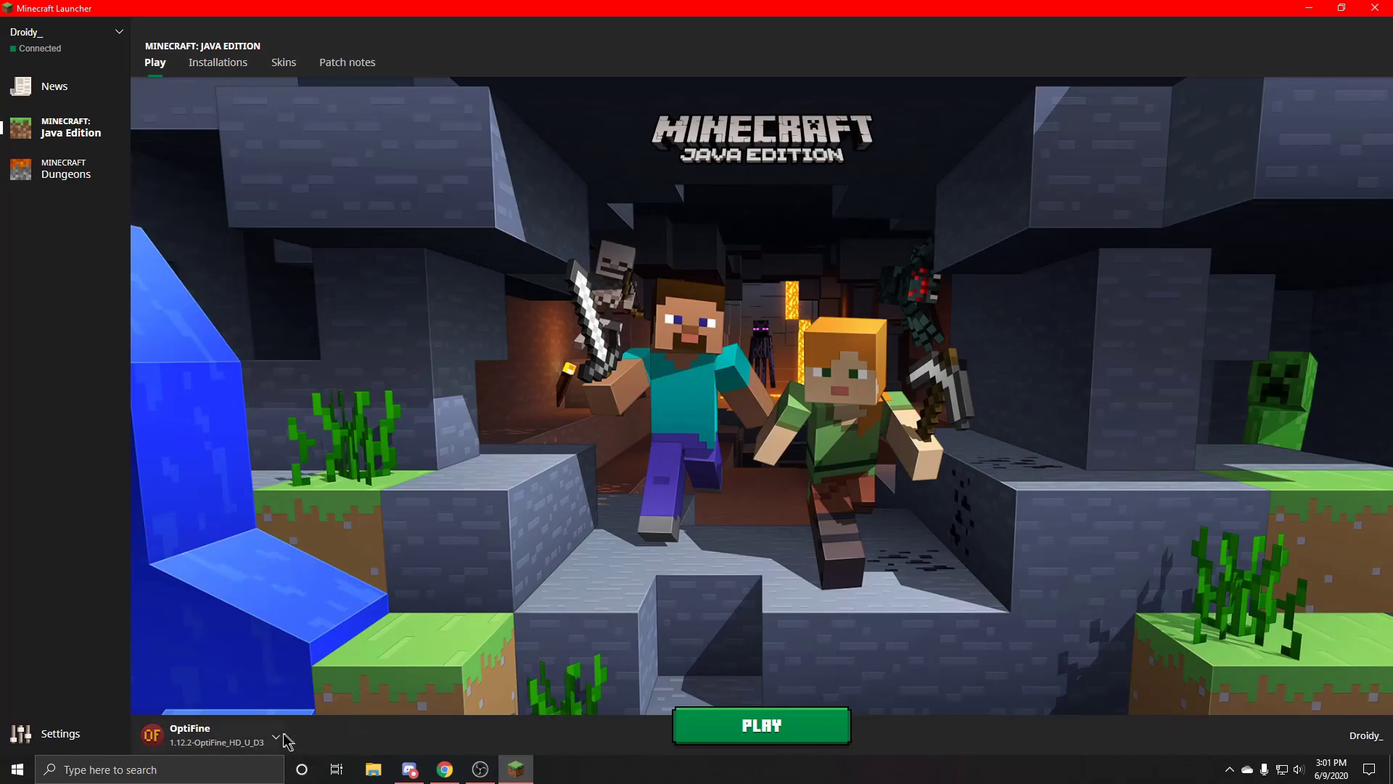
left_click(258, 740)
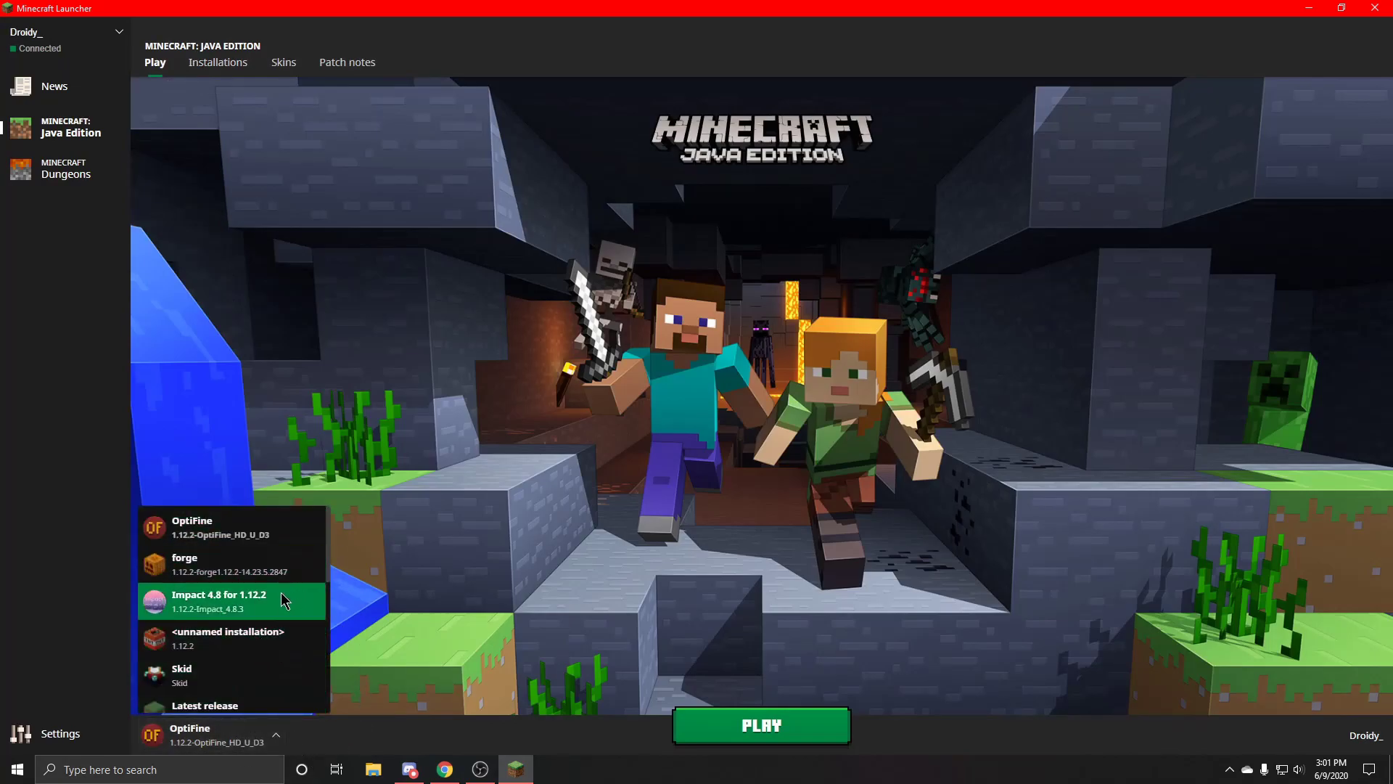
scroll(281, 592, "down", 2)
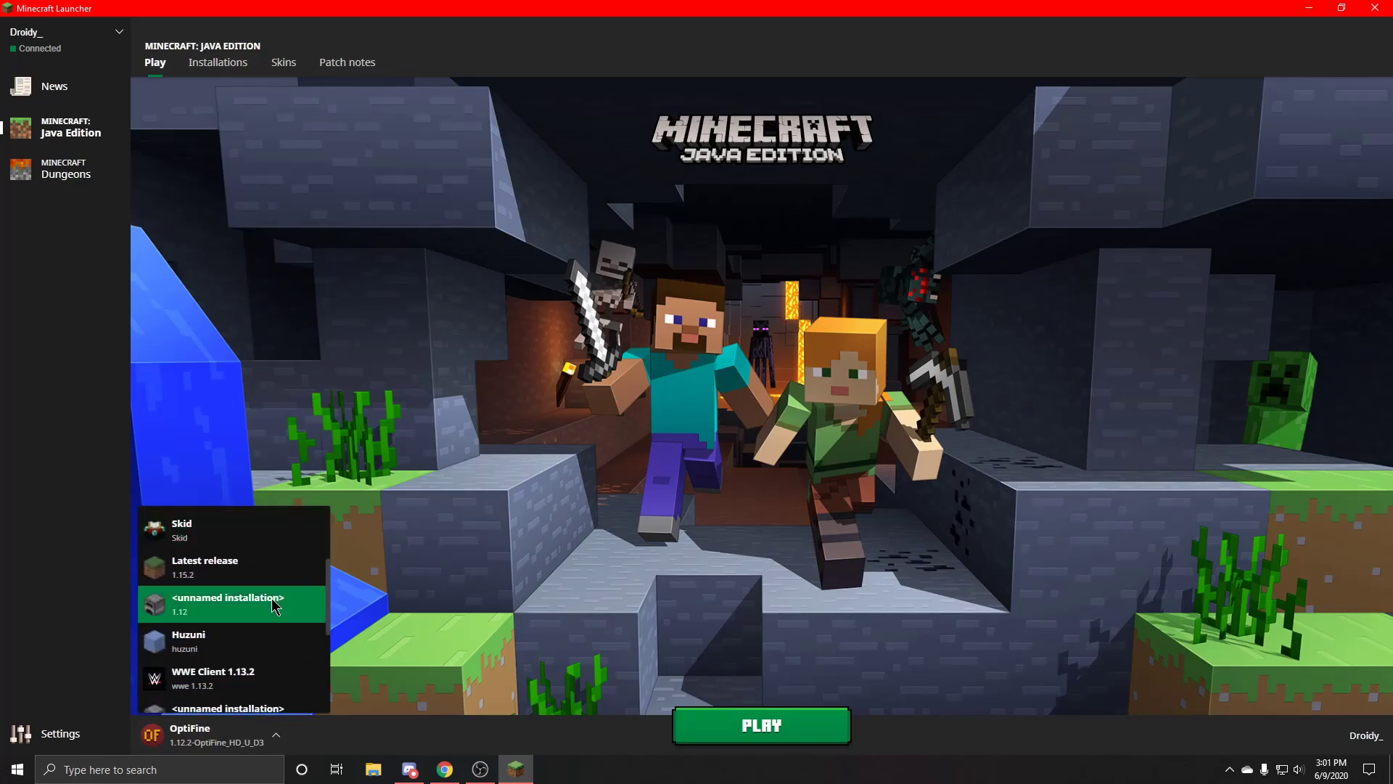
scroll(204, 648, "down", 1)
scroll(202, 646, "down", 2)
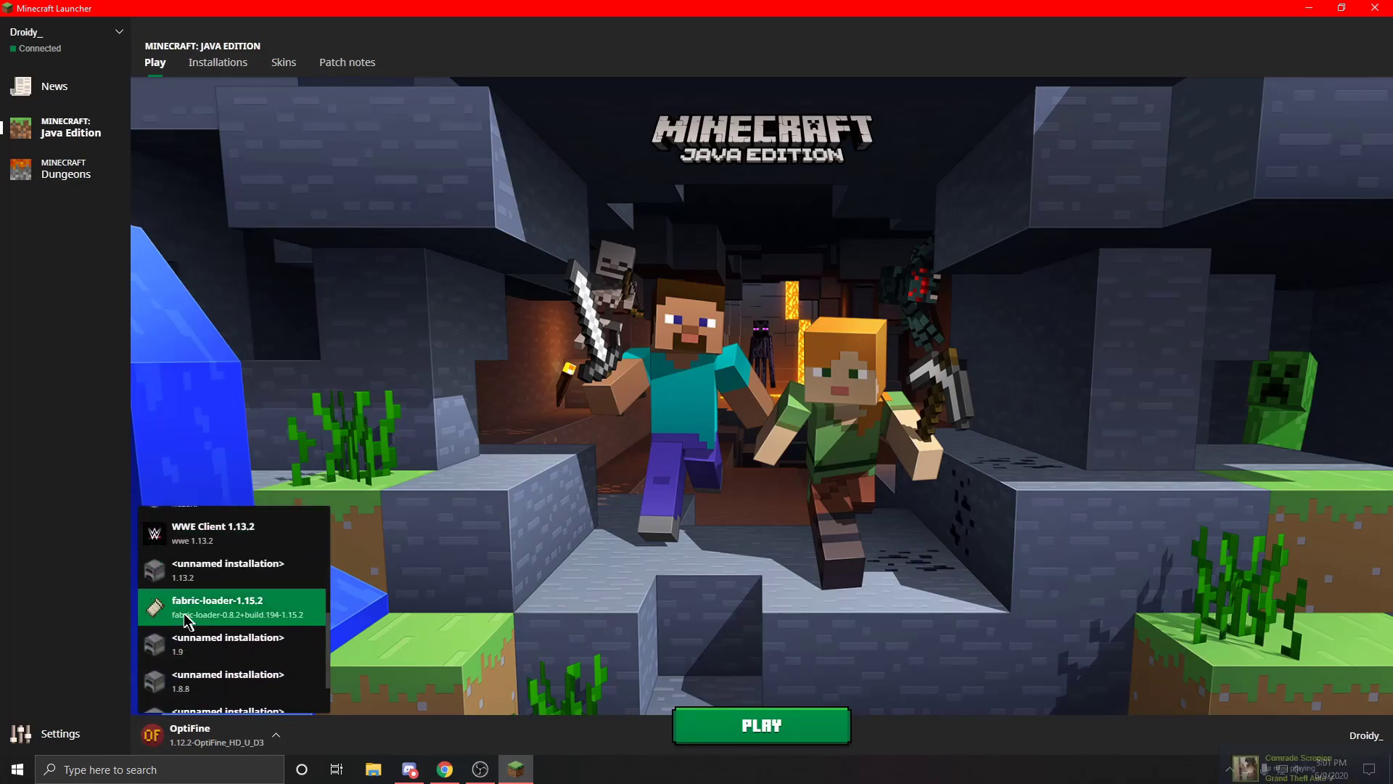
scroll(210, 596, "up", 2)
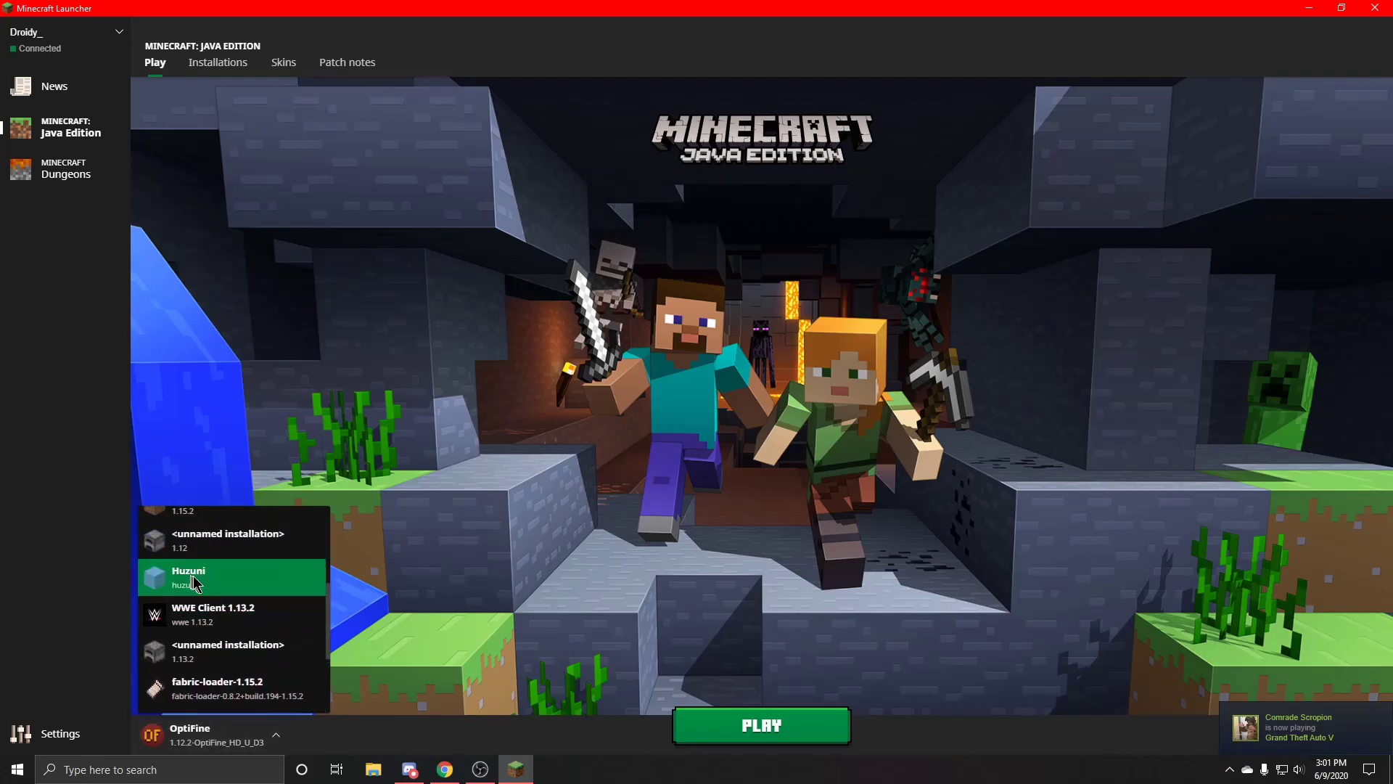
scroll(193, 576, "down", 3)
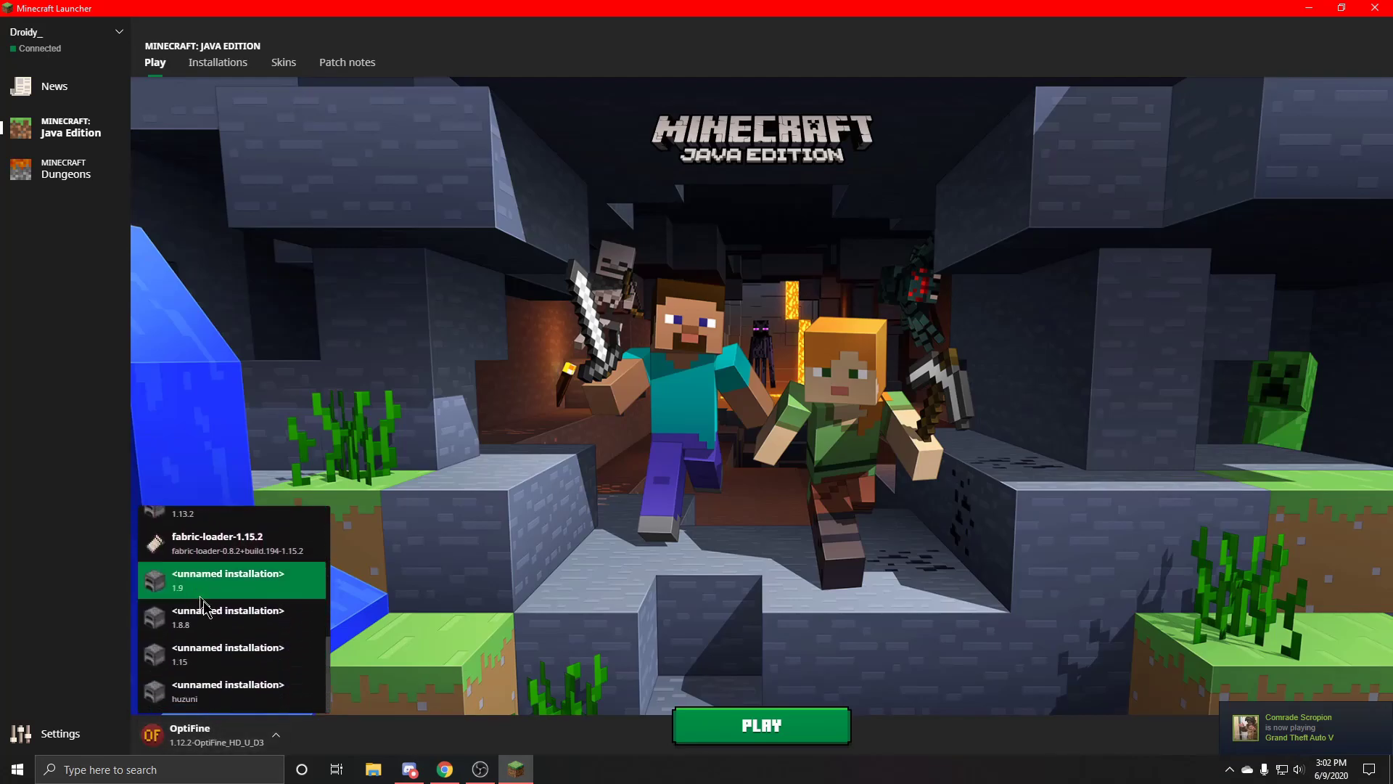
left_click(206, 702)
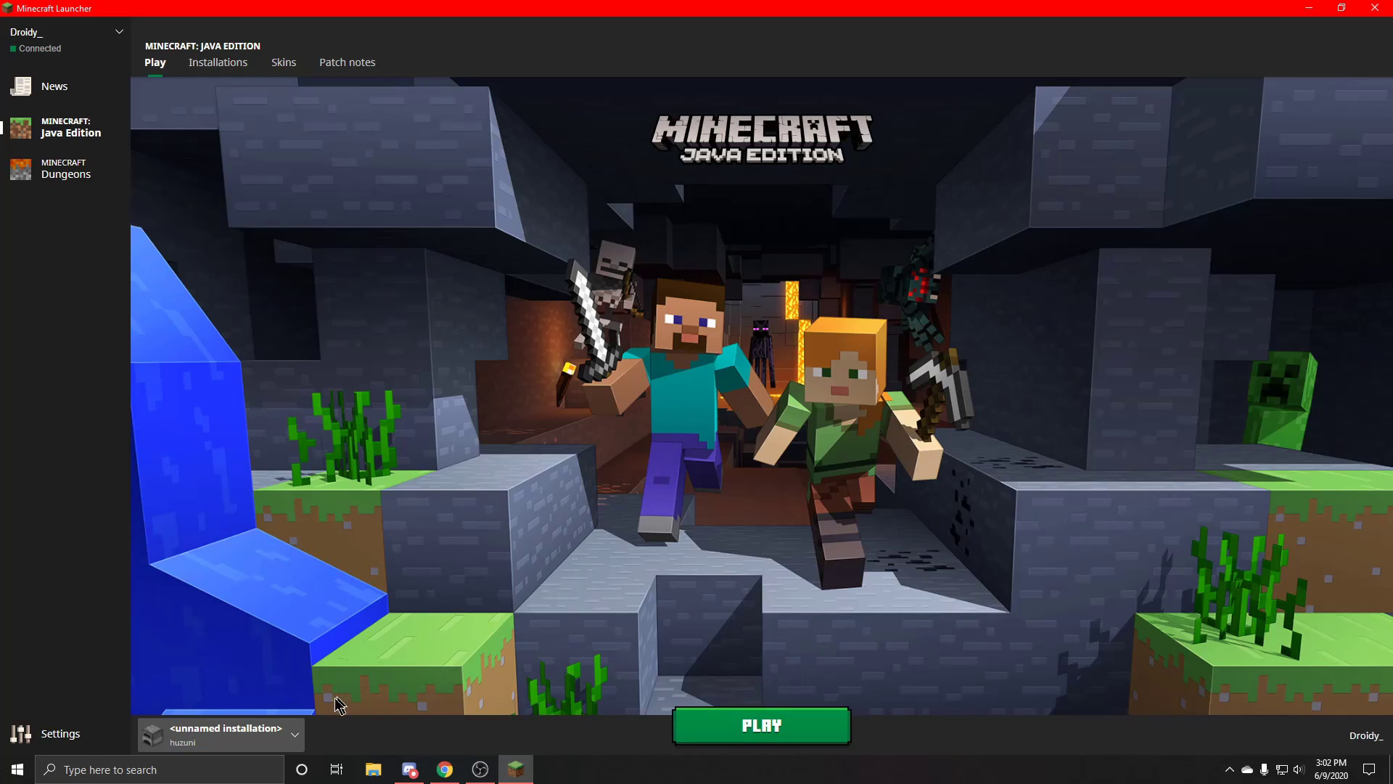
left_click(299, 735)
left_click(299, 735)
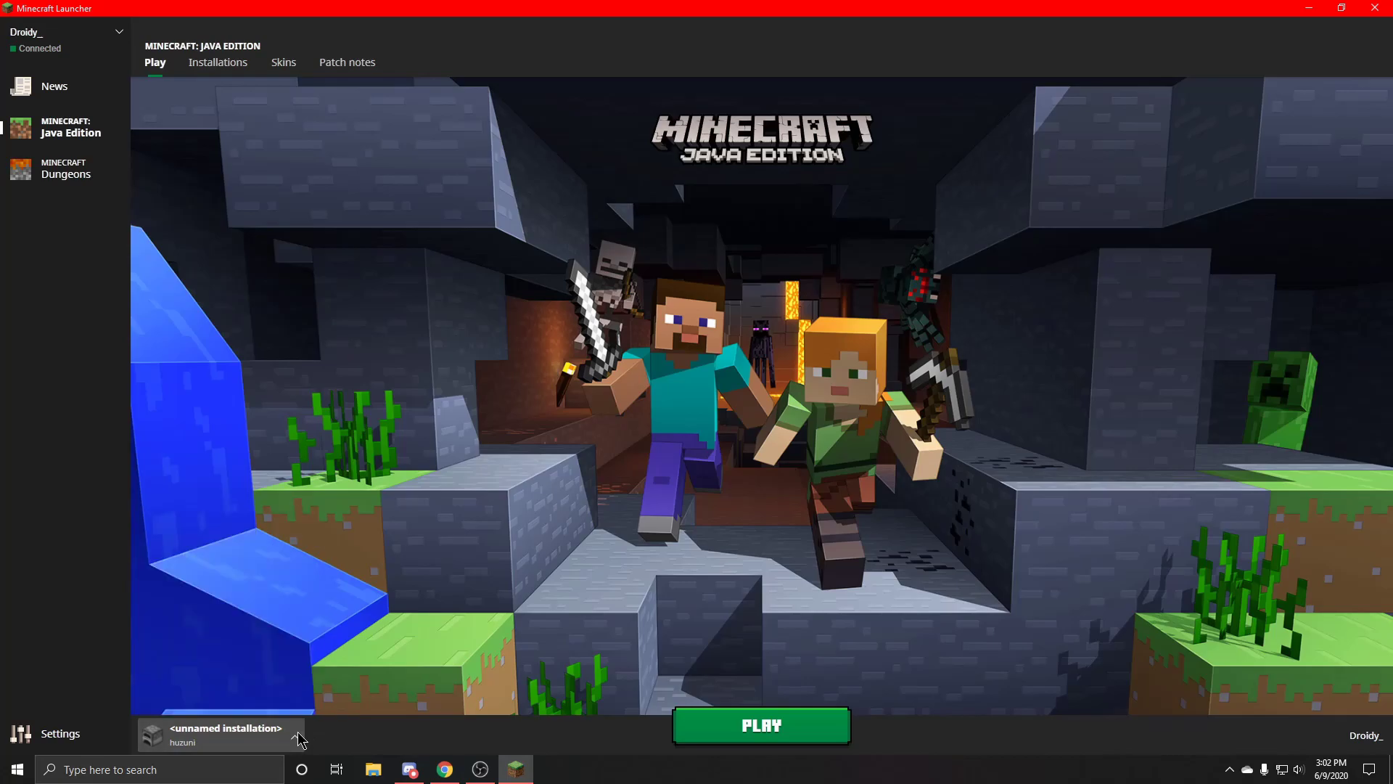